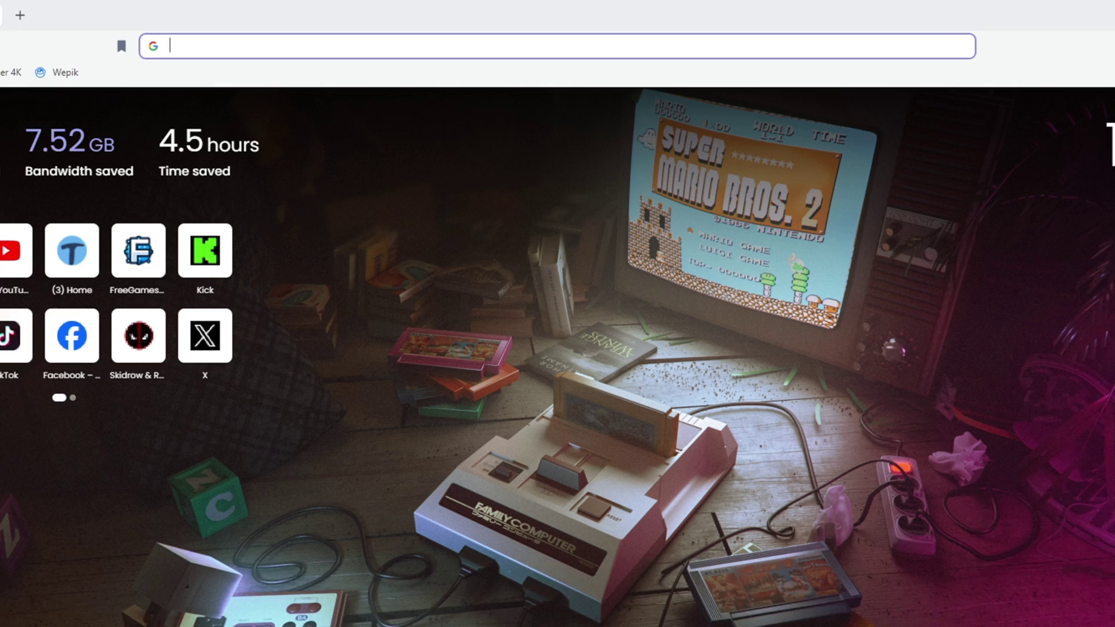
text(pps)
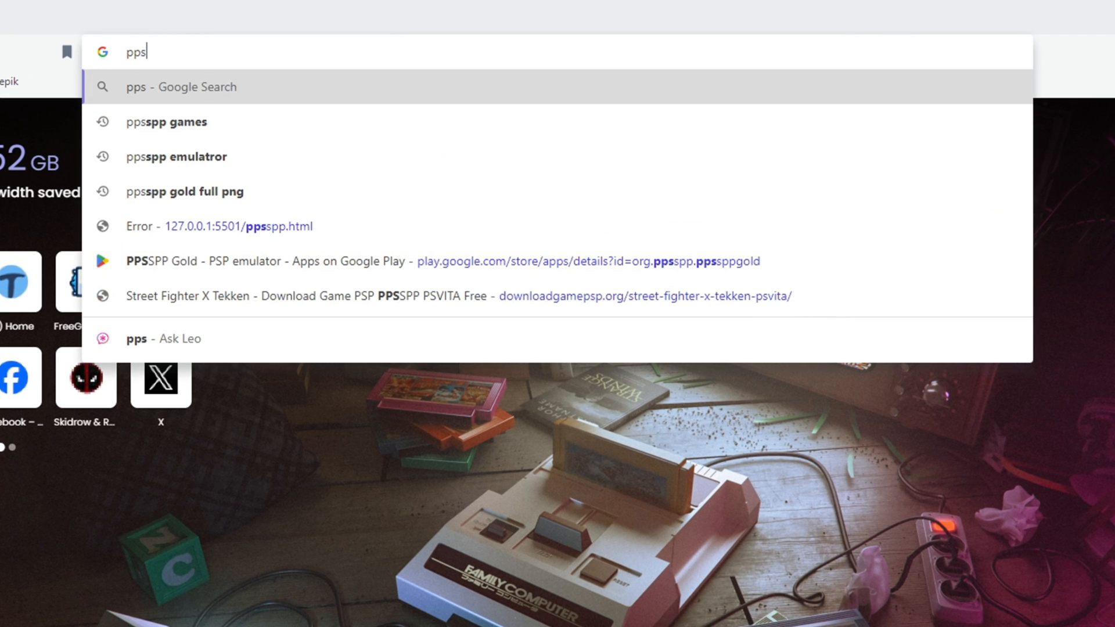
text(spp.)
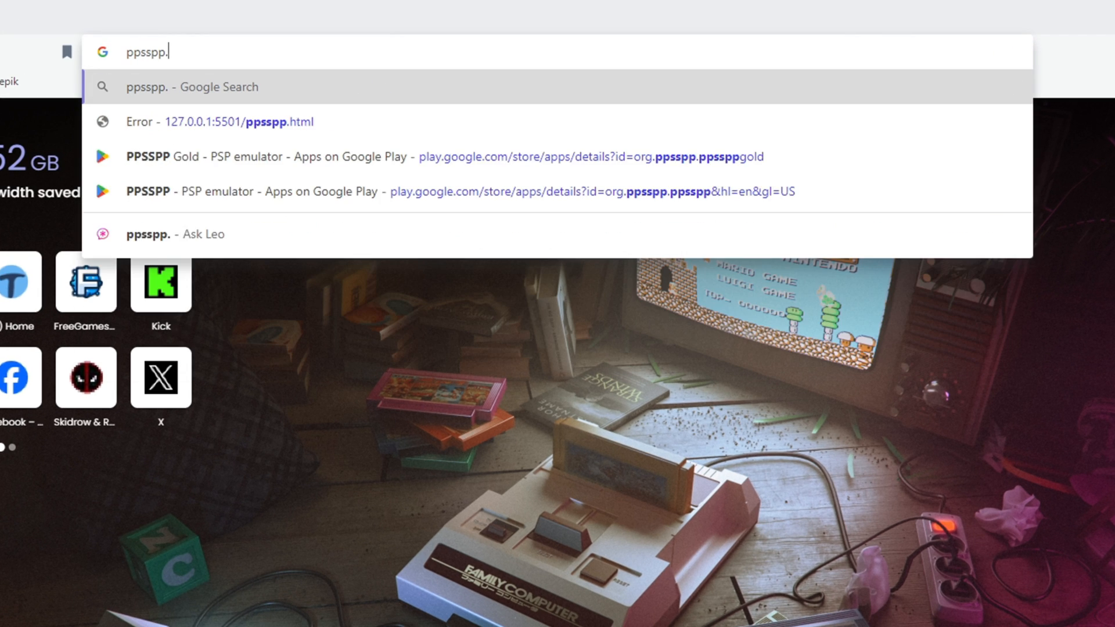
text(org)
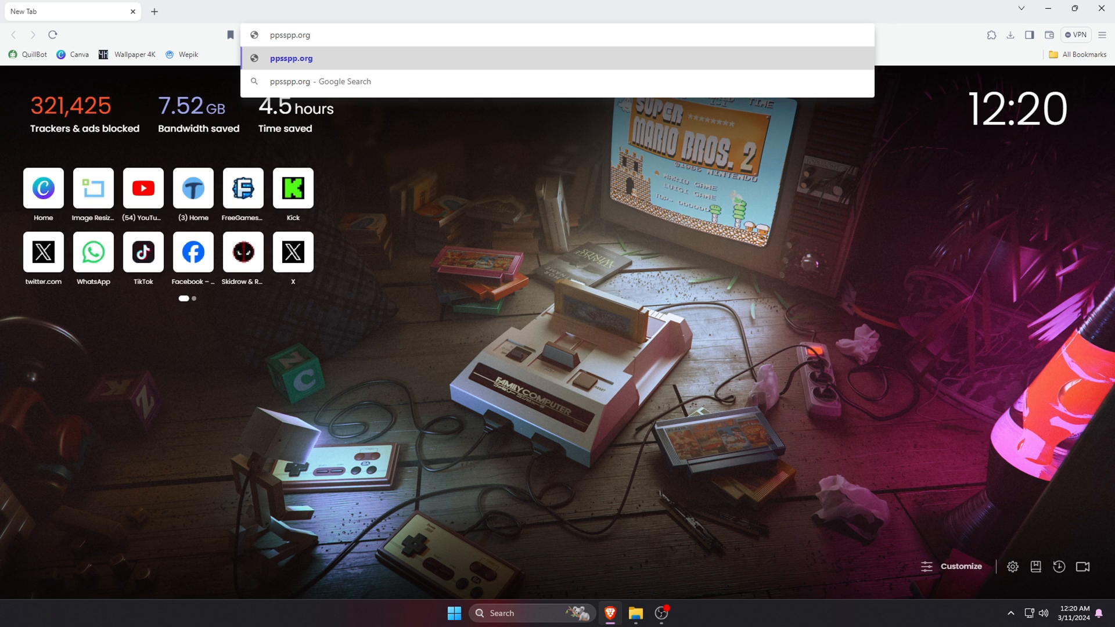
Step: Download the PPSSPP Windows installer from the ppsspp.org downloads page
key(Return)
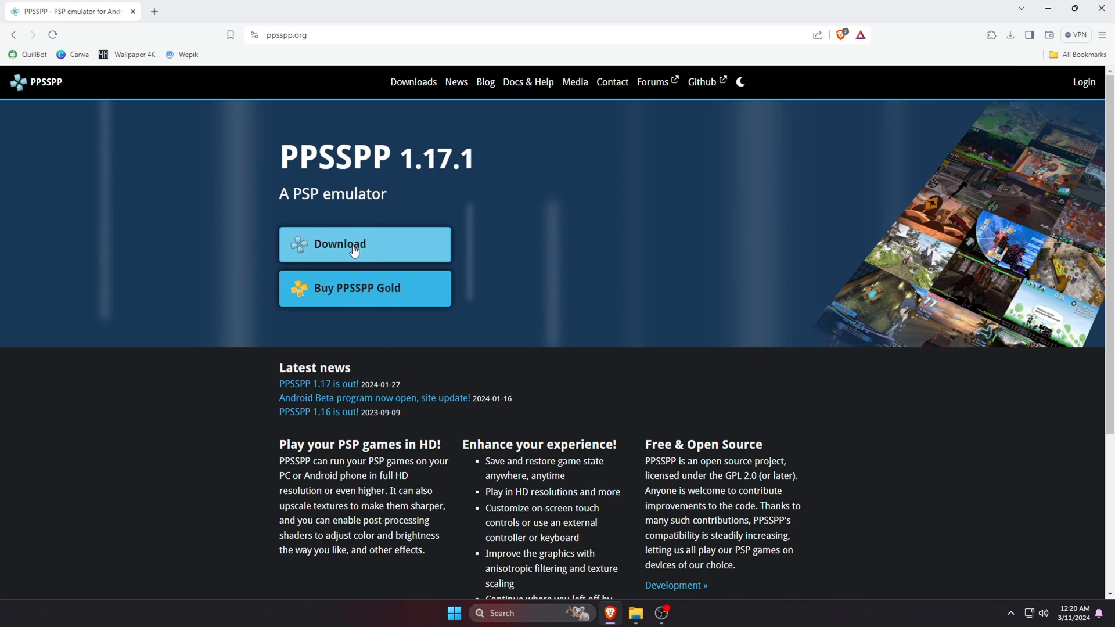
click(469, 235)
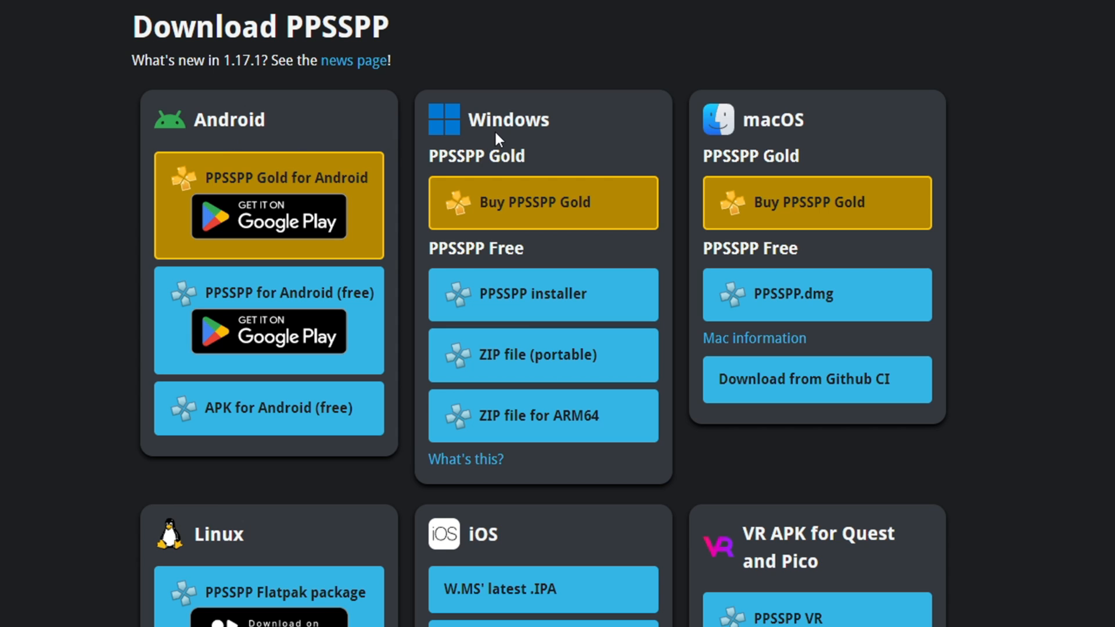
scroll(226, 544, down, 1)
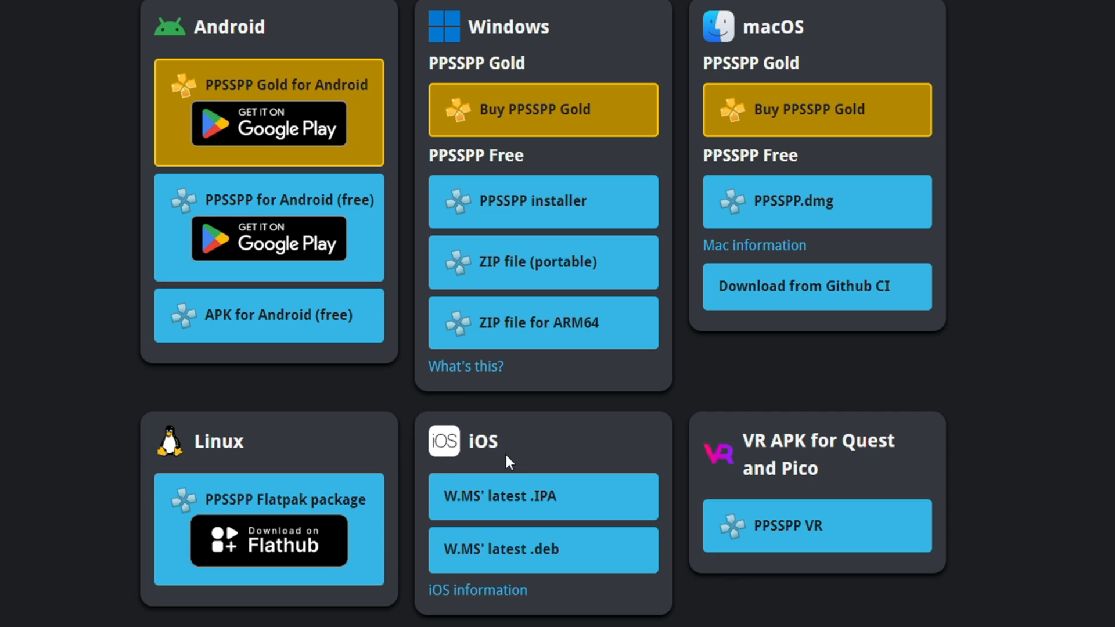
scroll(504, 452, up, 1)
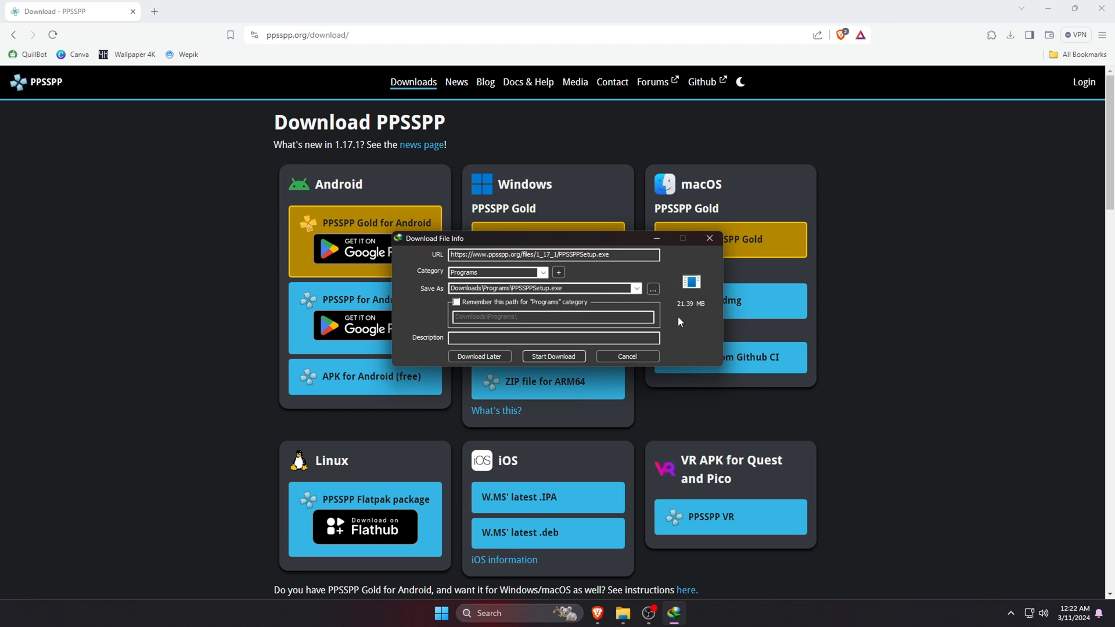
click(553, 356)
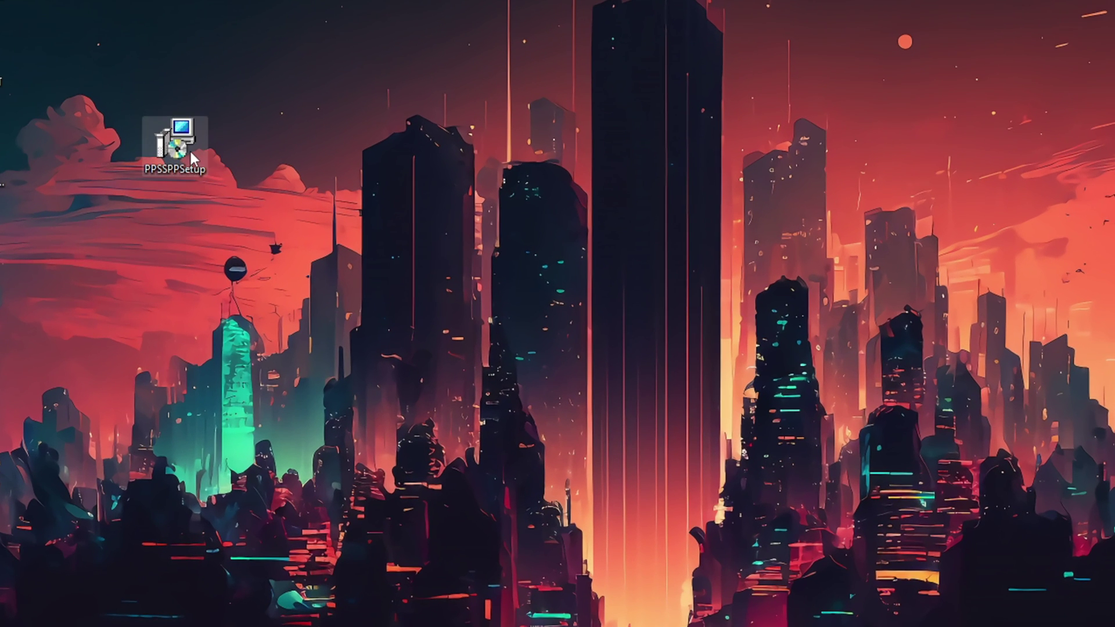
Step: Run PPSSPPSetup from the desktop and confirm English as the setup language
right_click(189, 149)
click(239, 185)
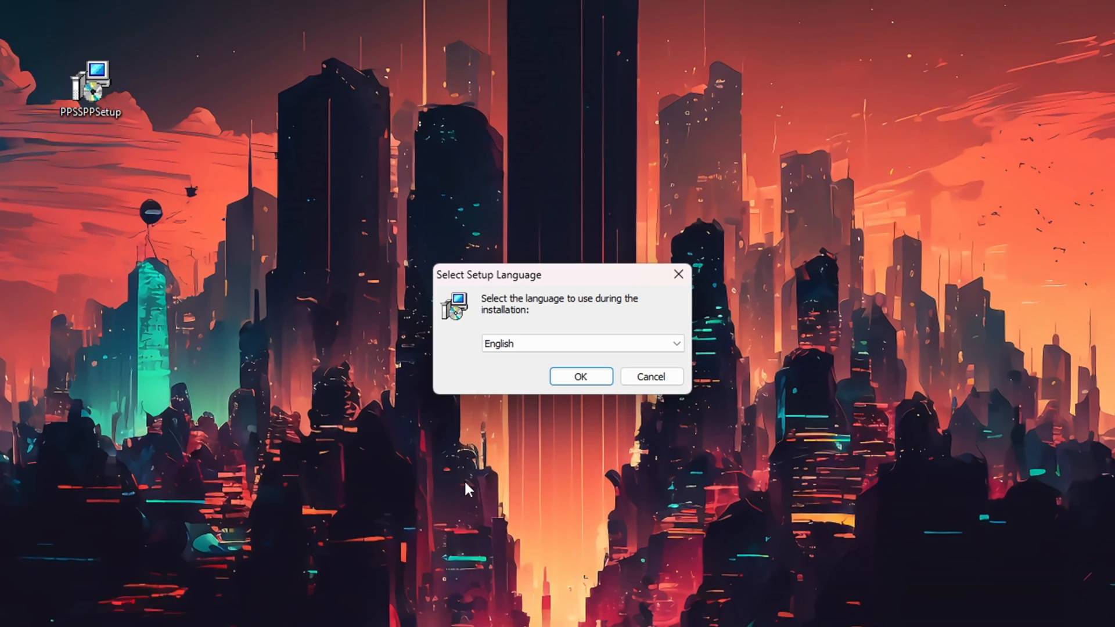
click(627, 343)
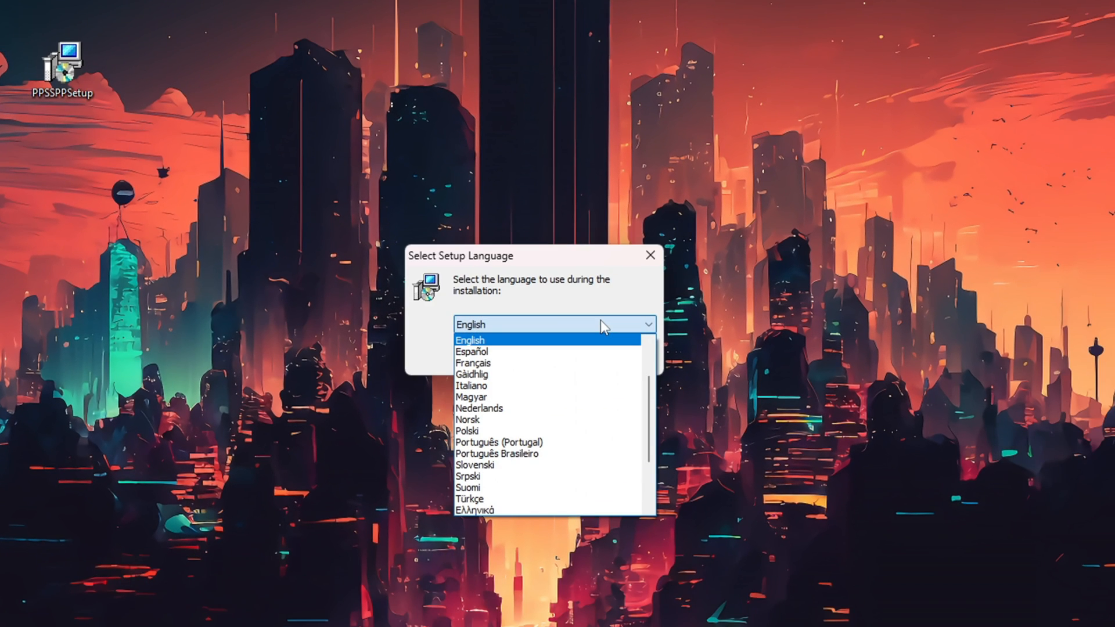
click(523, 340)
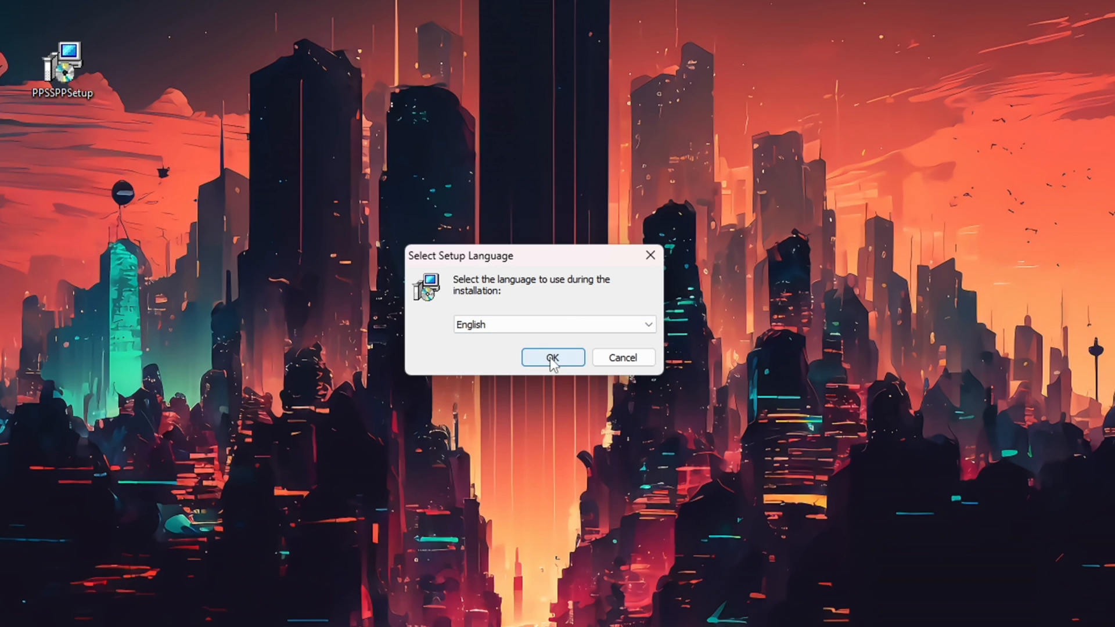
click(553, 358)
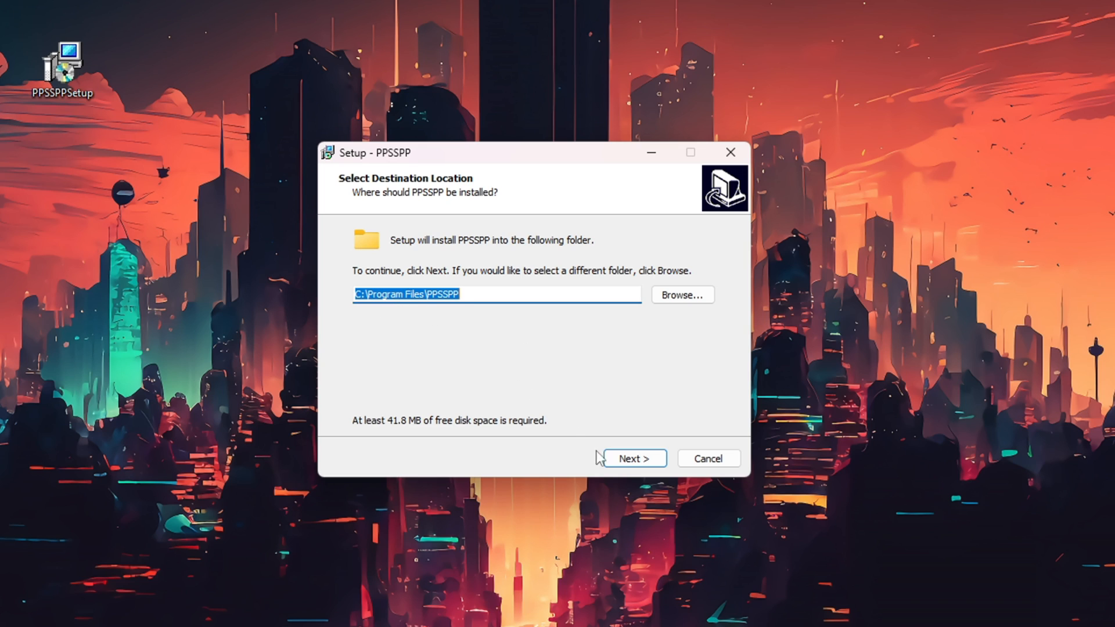
Step: Install PPSSPP into the default C:\Program Files\PPSSPP folder and finish the wizard
click(635, 458)
click(634, 458)
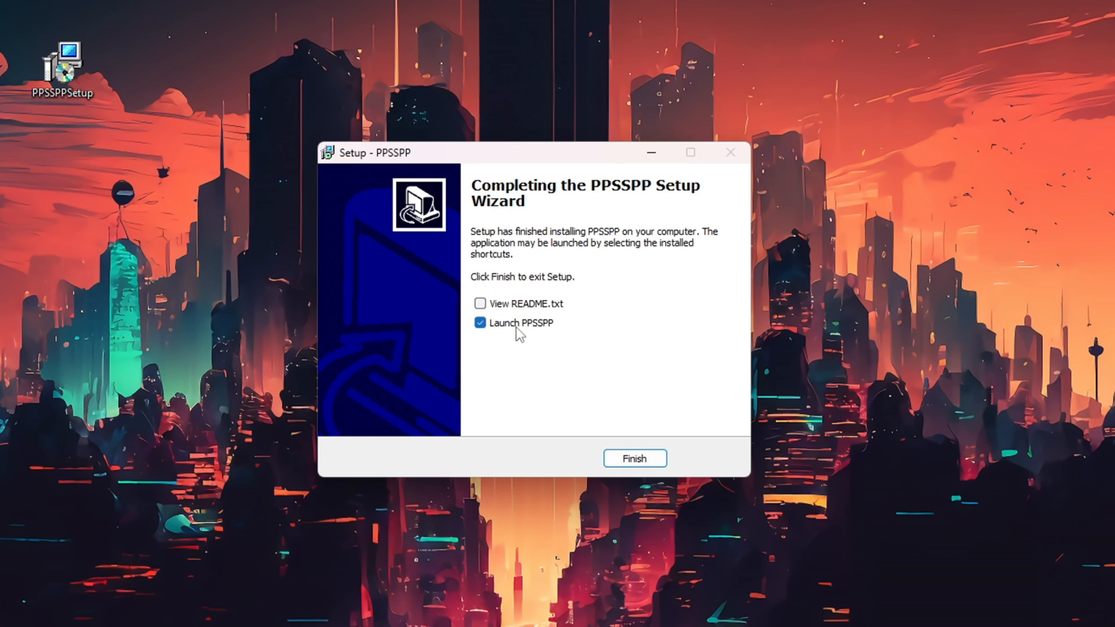
click(480, 322)
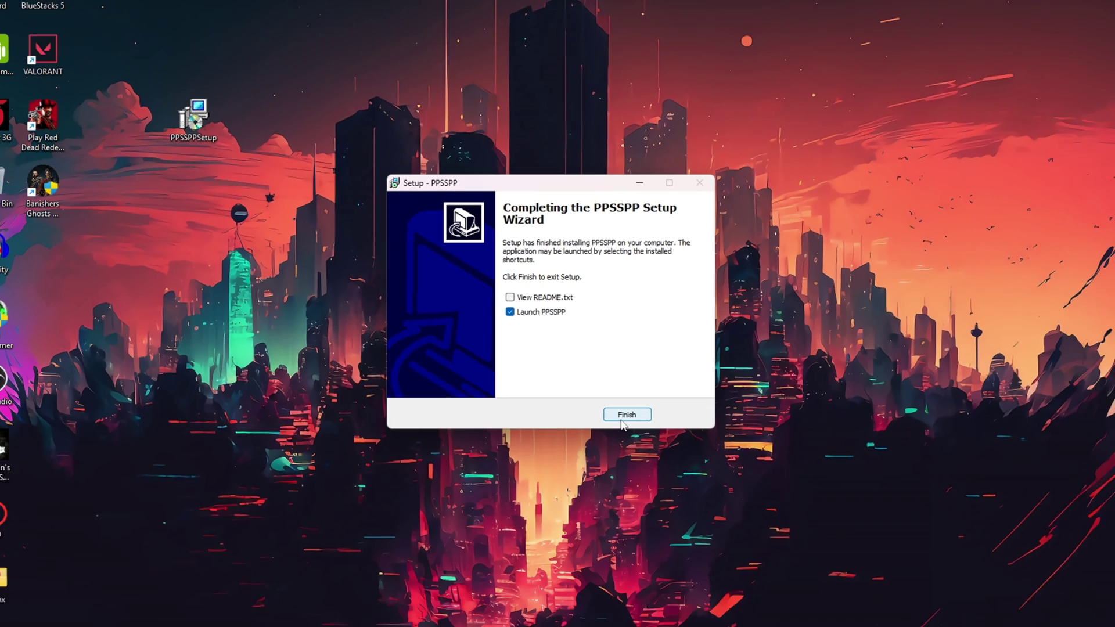
click(634, 458)
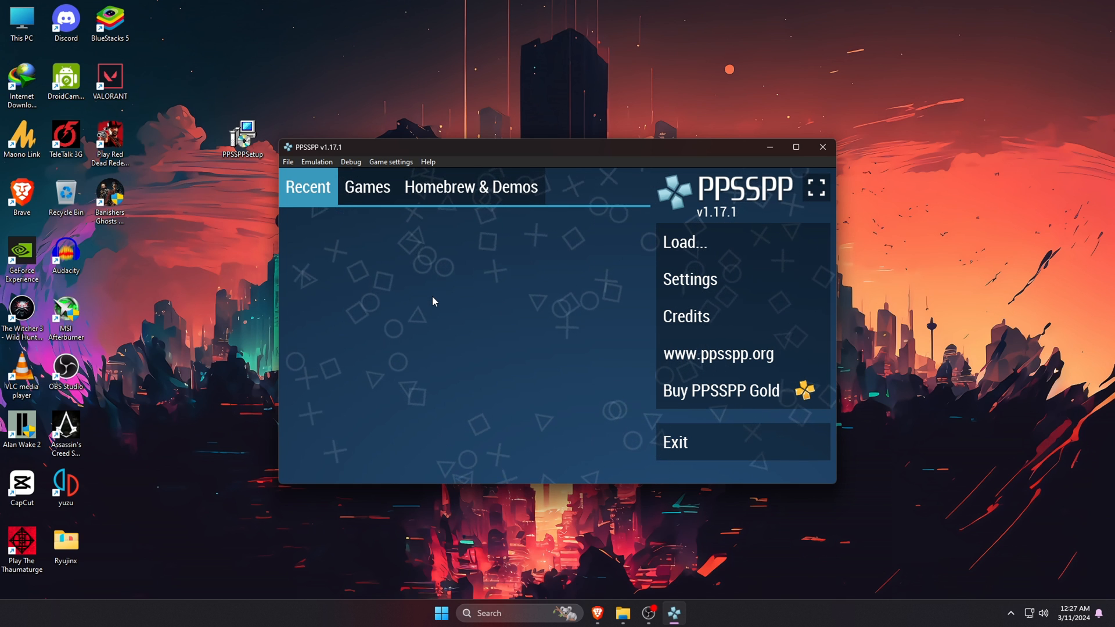
Step: Switch the PPSSPP main menu to fullscreen
click(816, 187)
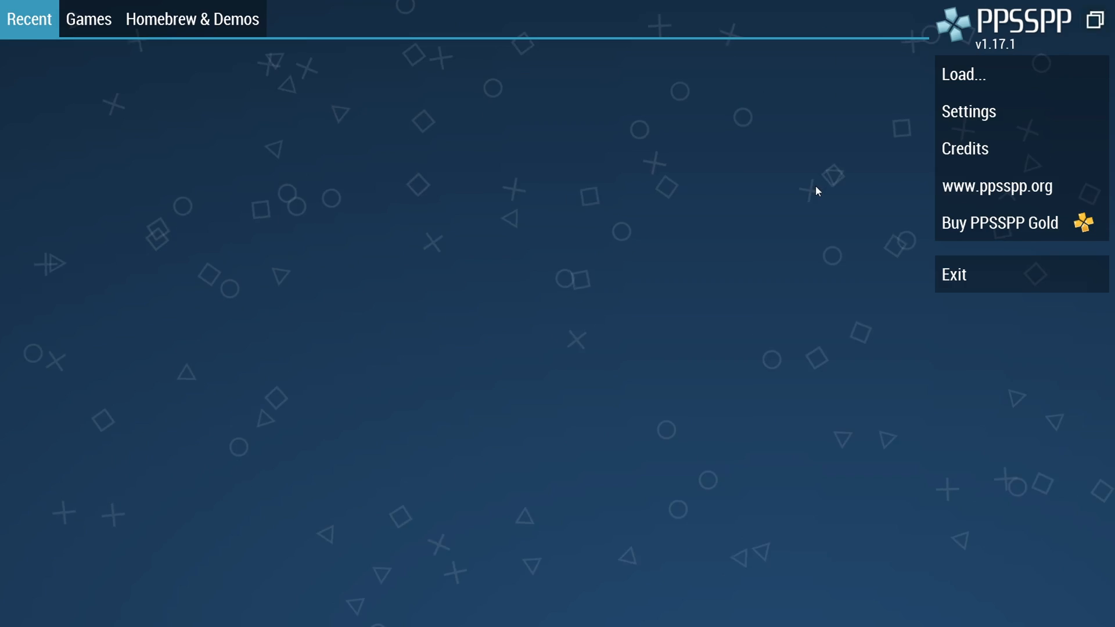
Step: Set the graphics backend to OpenGL and rendering resolution to 4x PSP (1080p)
click(963, 114)
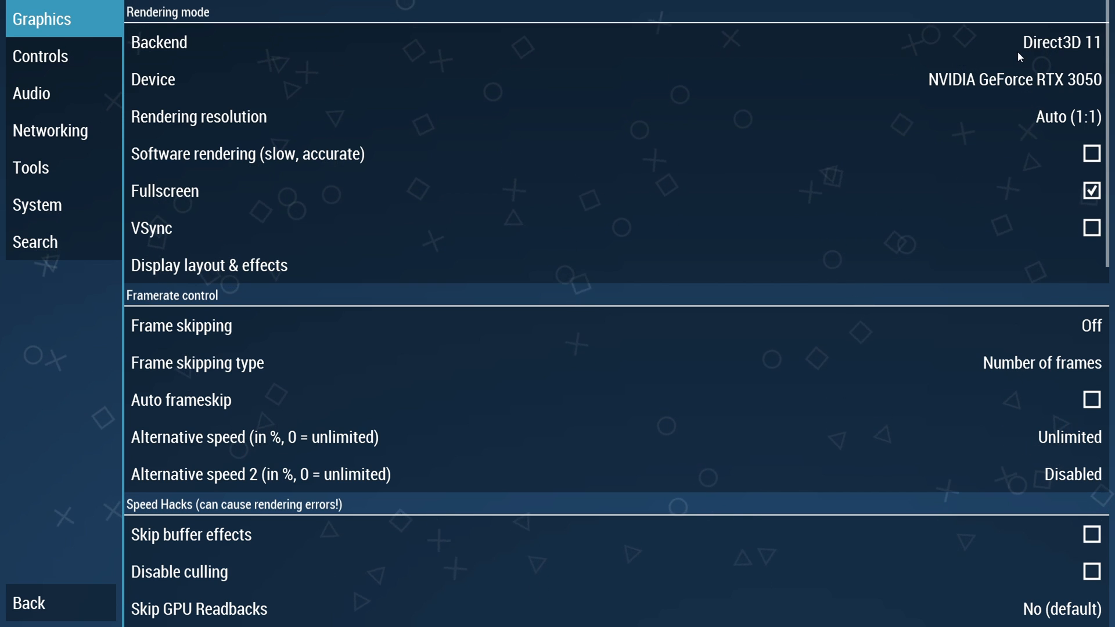
click(1044, 49)
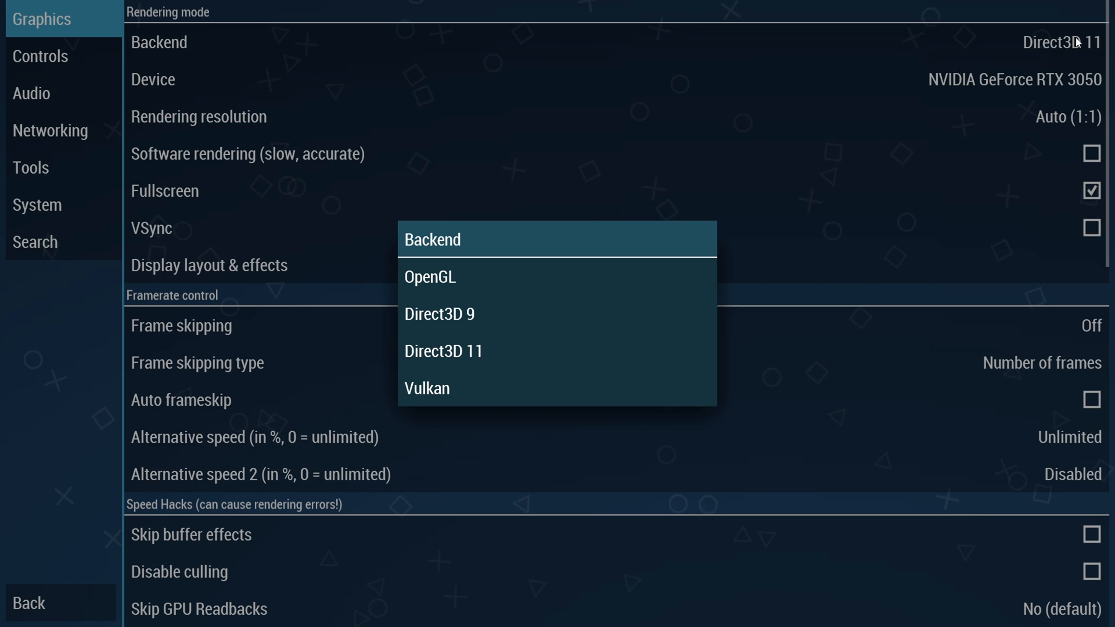
click(459, 284)
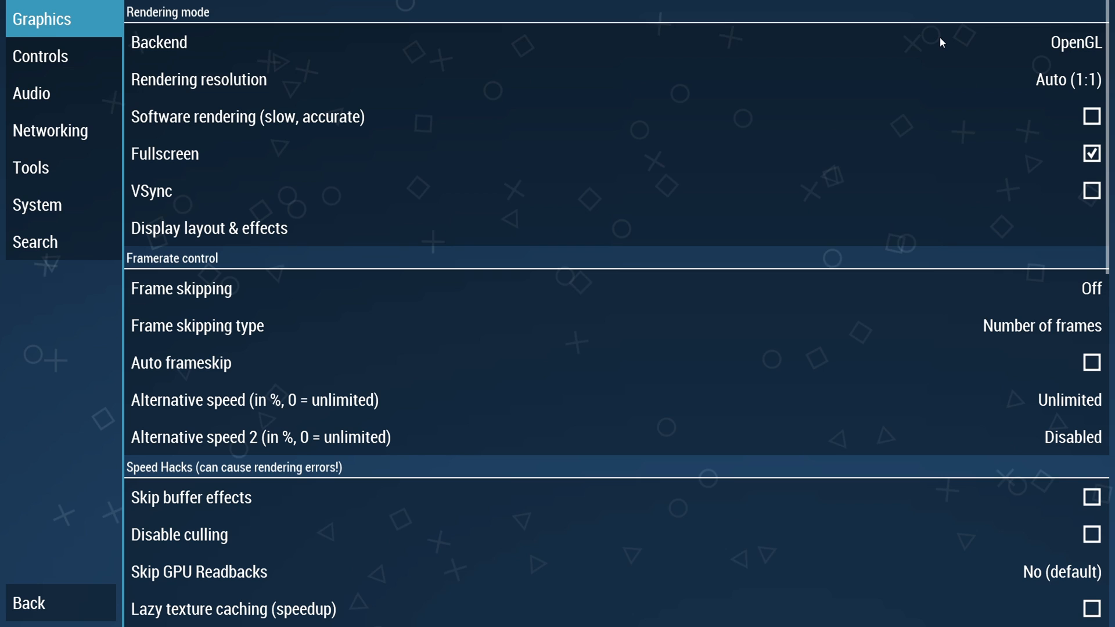
click(1040, 82)
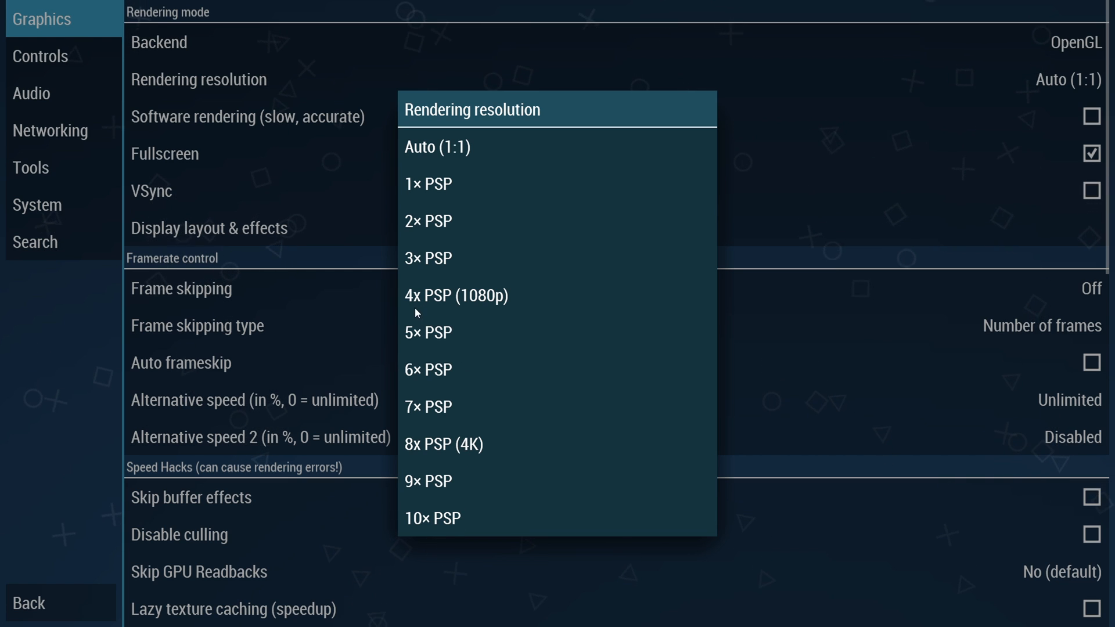
click(447, 300)
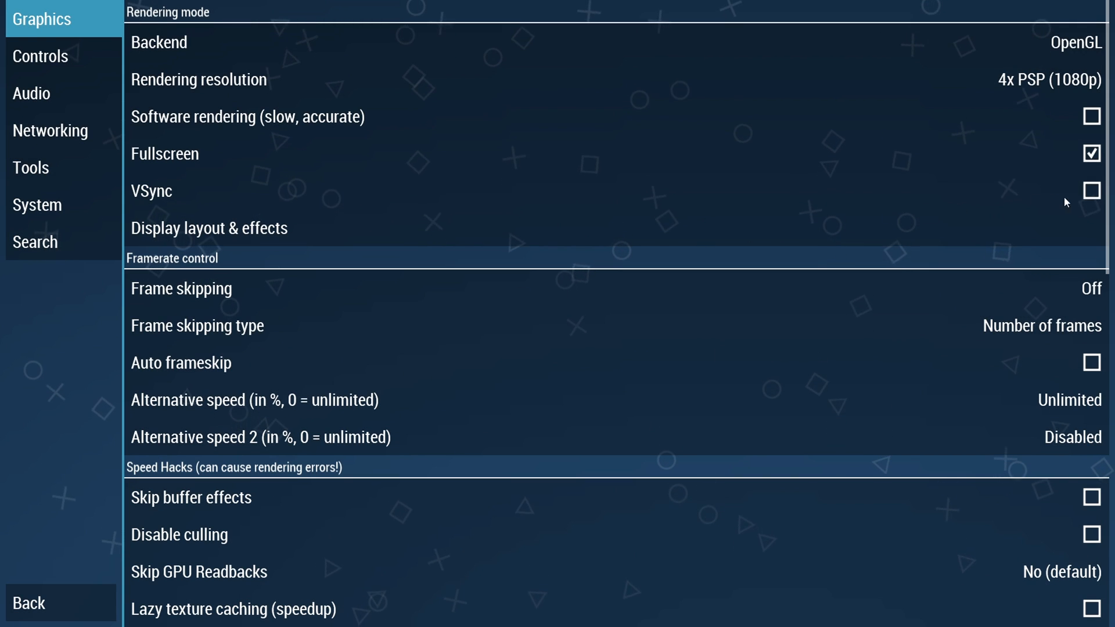
Step: Enable VSync, auto frameskip and the FPS counter, then move to the Controls settings
click(1092, 191)
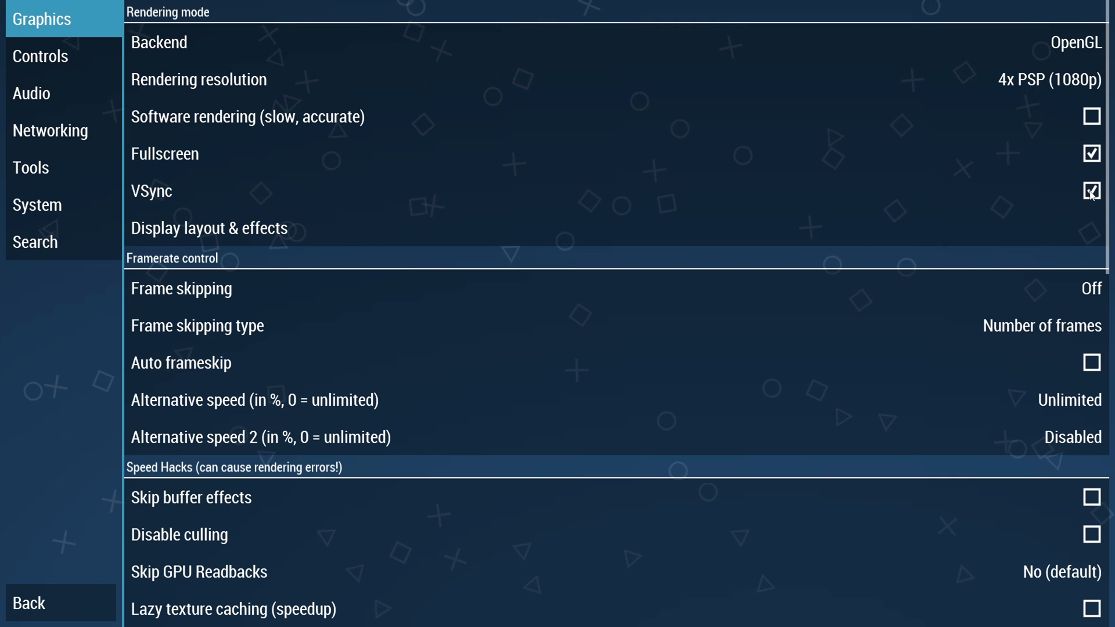
click(1093, 364)
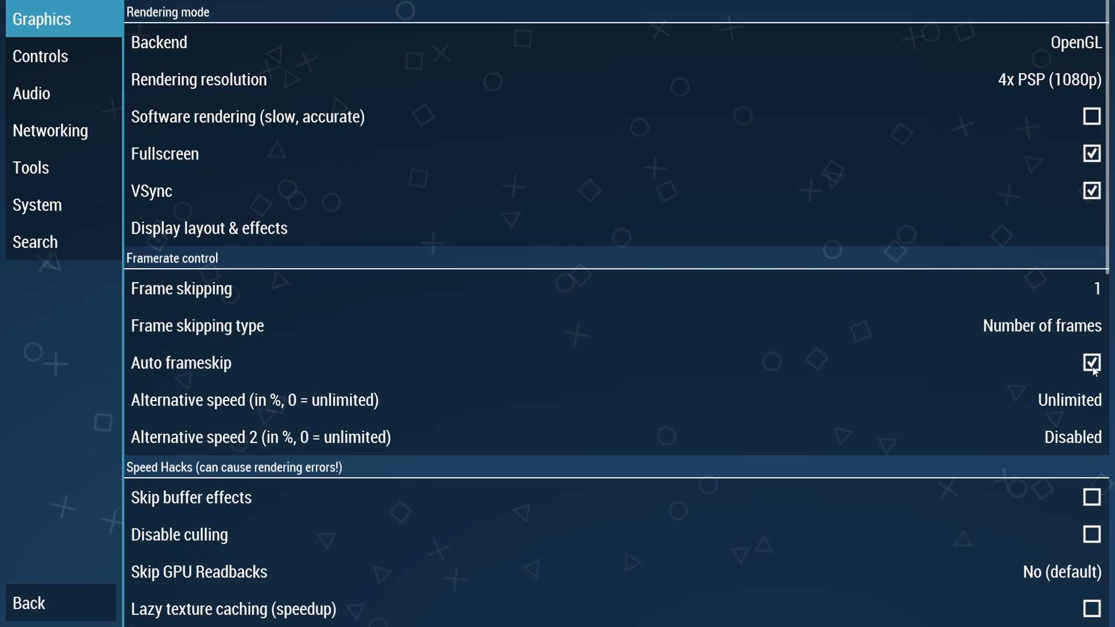
scroll(1094, 370, down, 4)
scroll(1094, 369, down, 4)
scroll(1094, 369, down, 2)
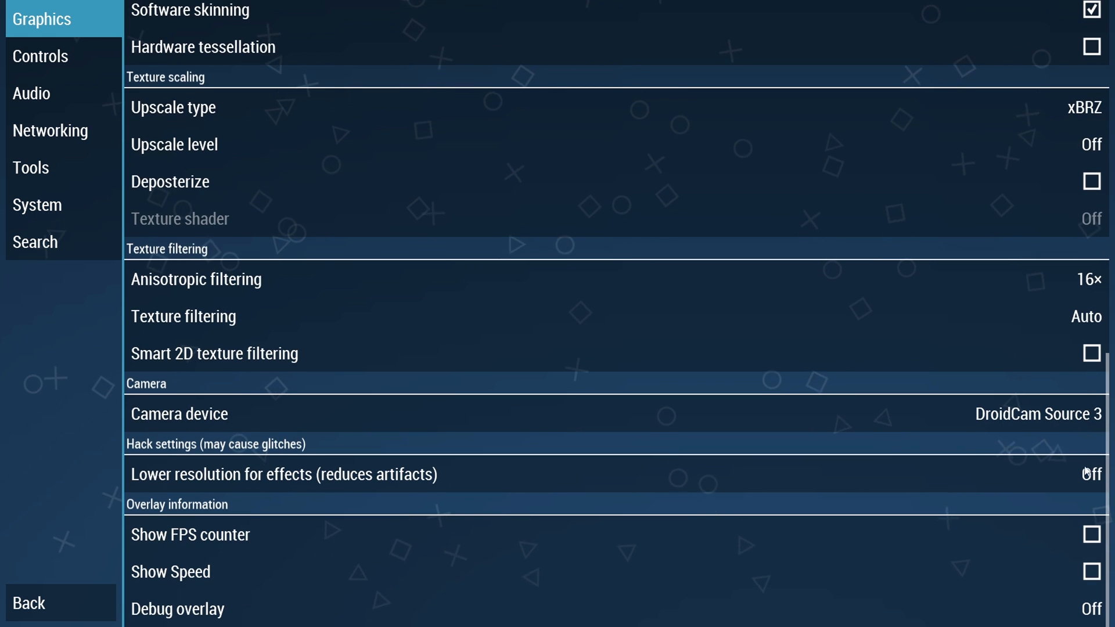
click(1092, 533)
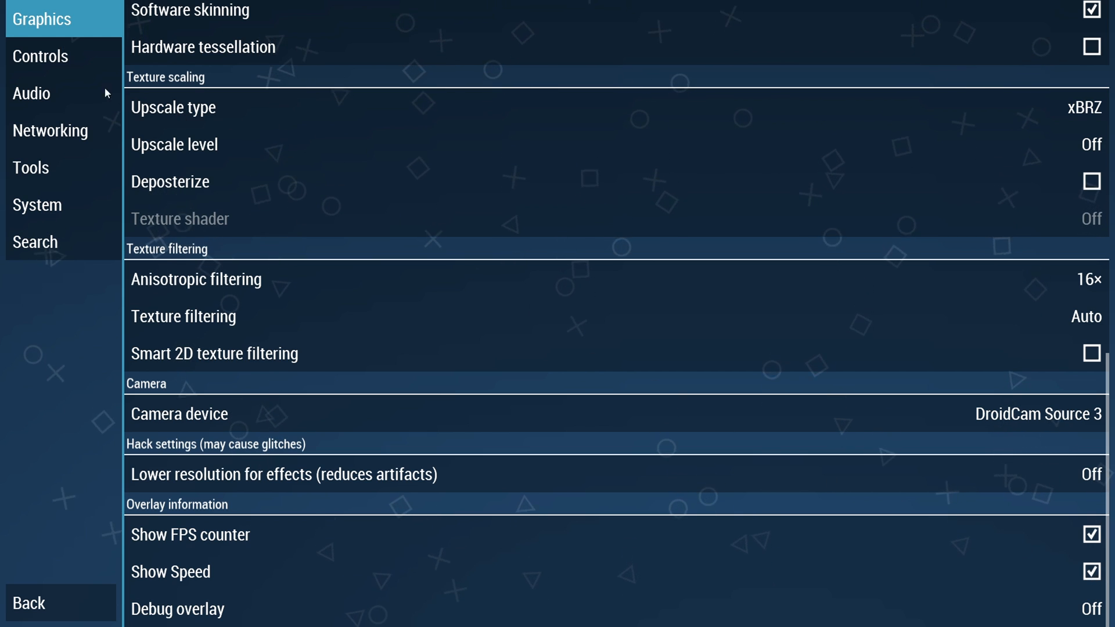
click(56, 63)
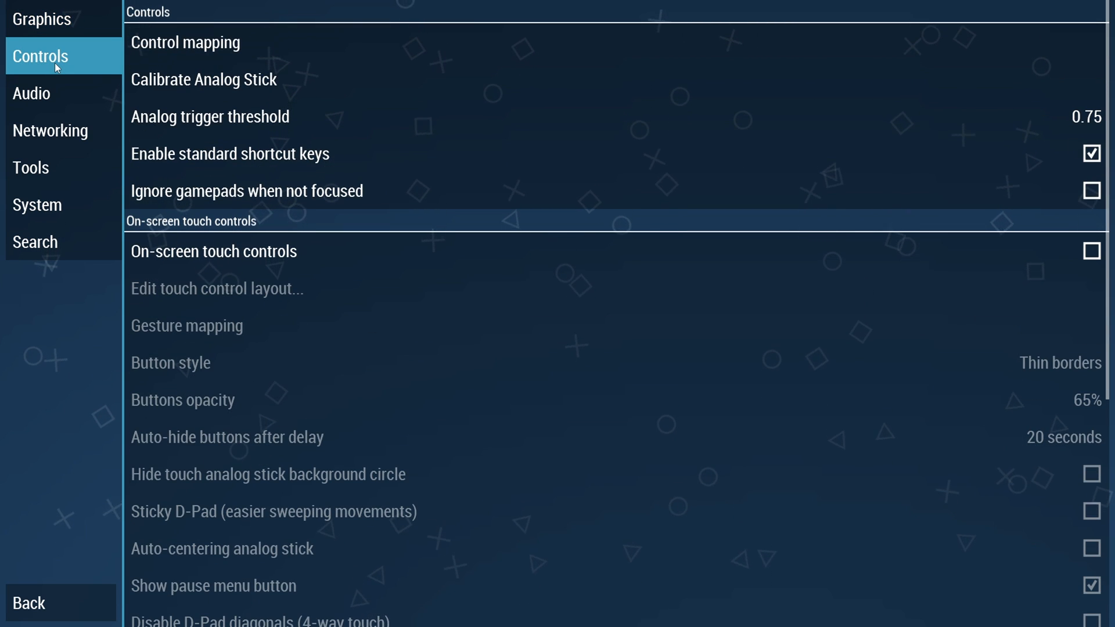
Step: Review control mapping, Audio and System settings and bring up the restore-to-default prompt
click(217, 51)
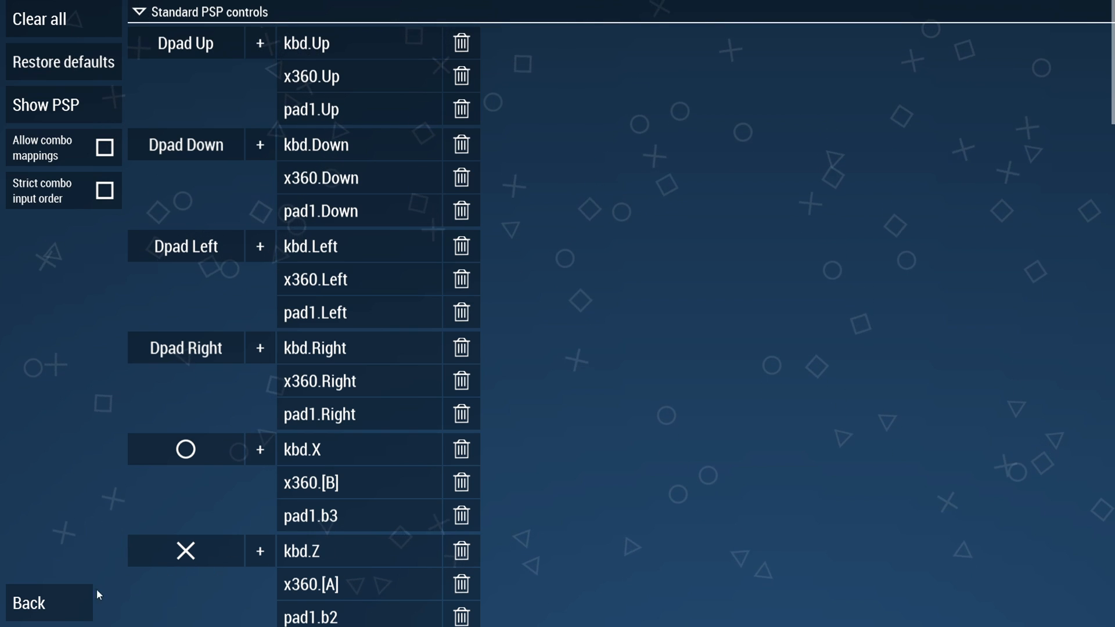
click(61, 599)
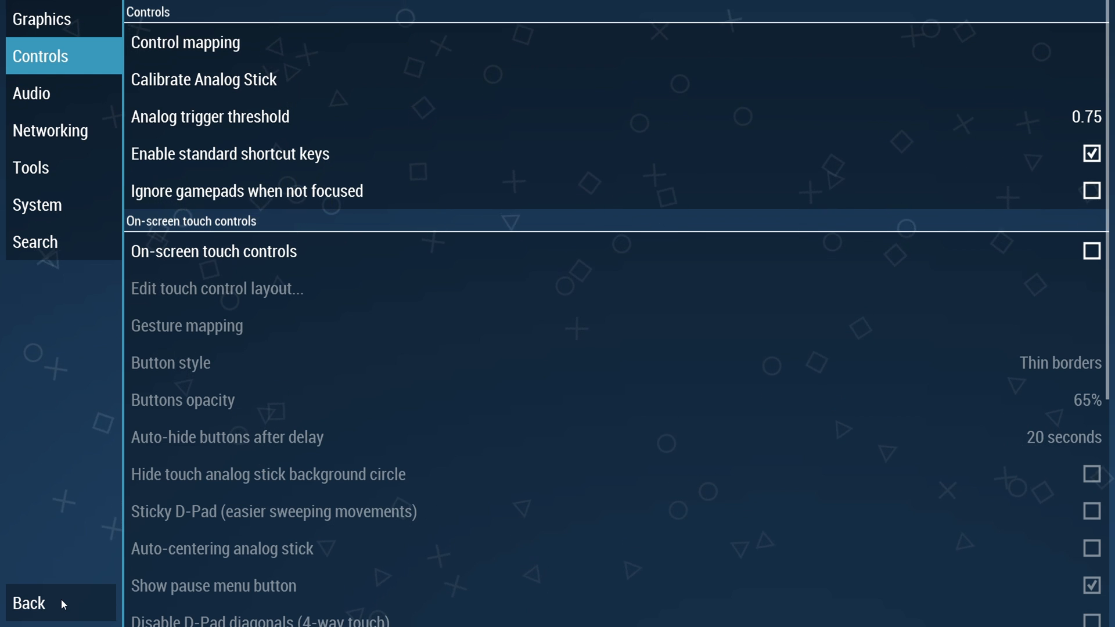
click(54, 88)
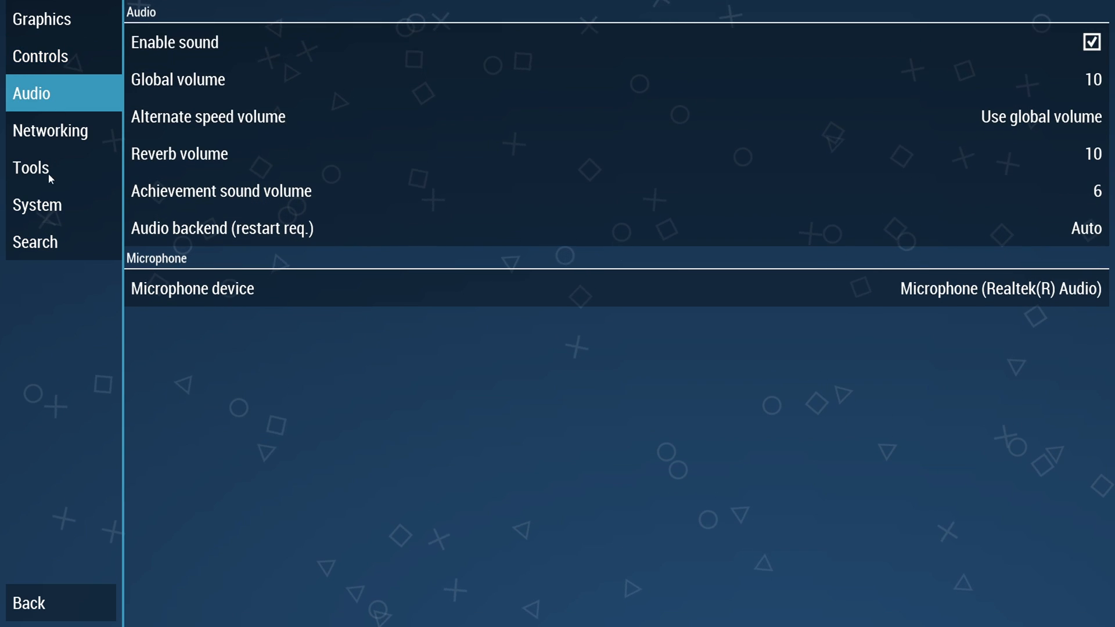
click(49, 213)
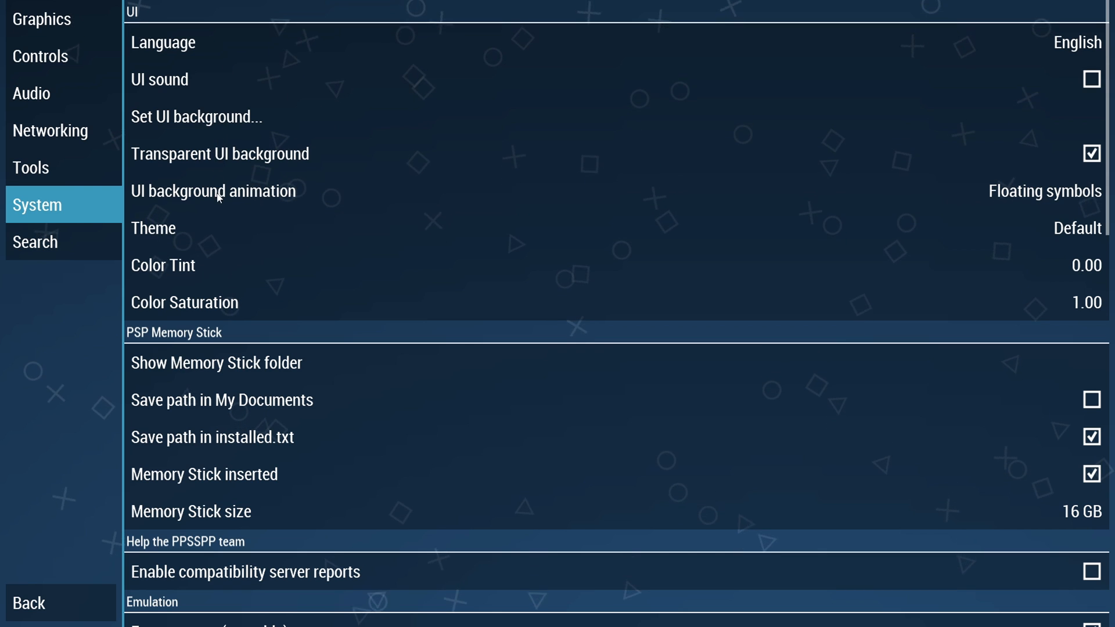
scroll(214, 249, down, 6)
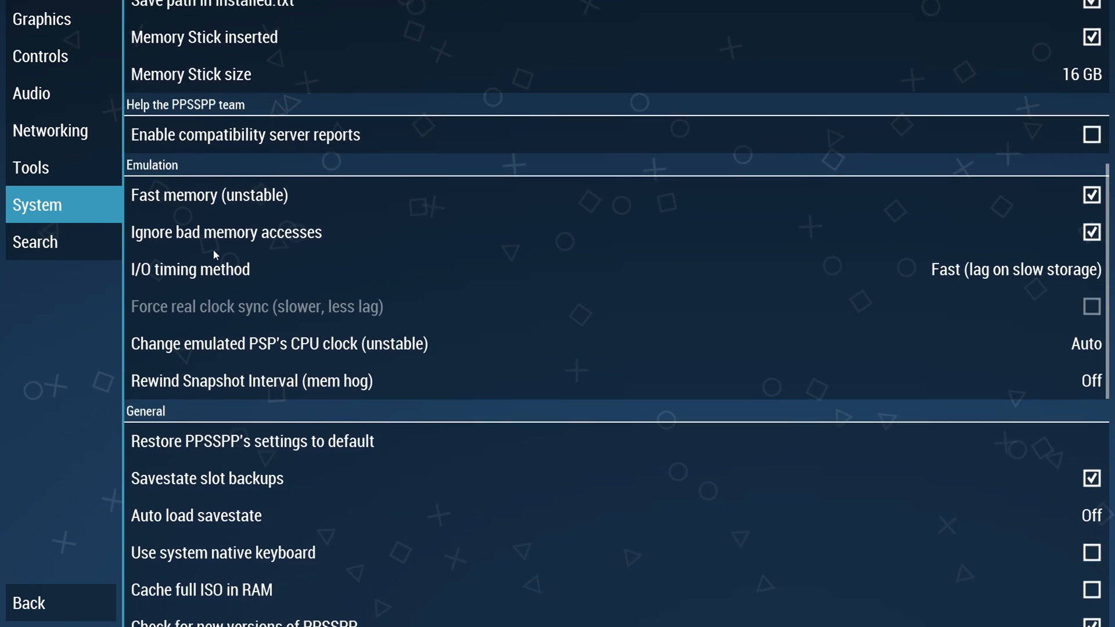
scroll(213, 252, down, 4)
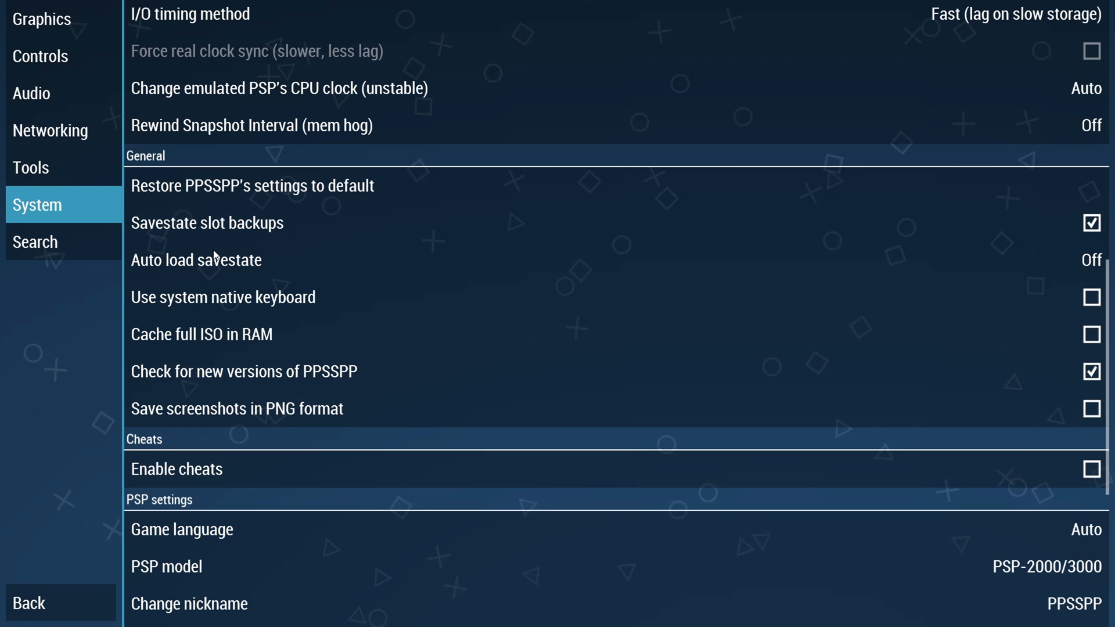
click(353, 196)
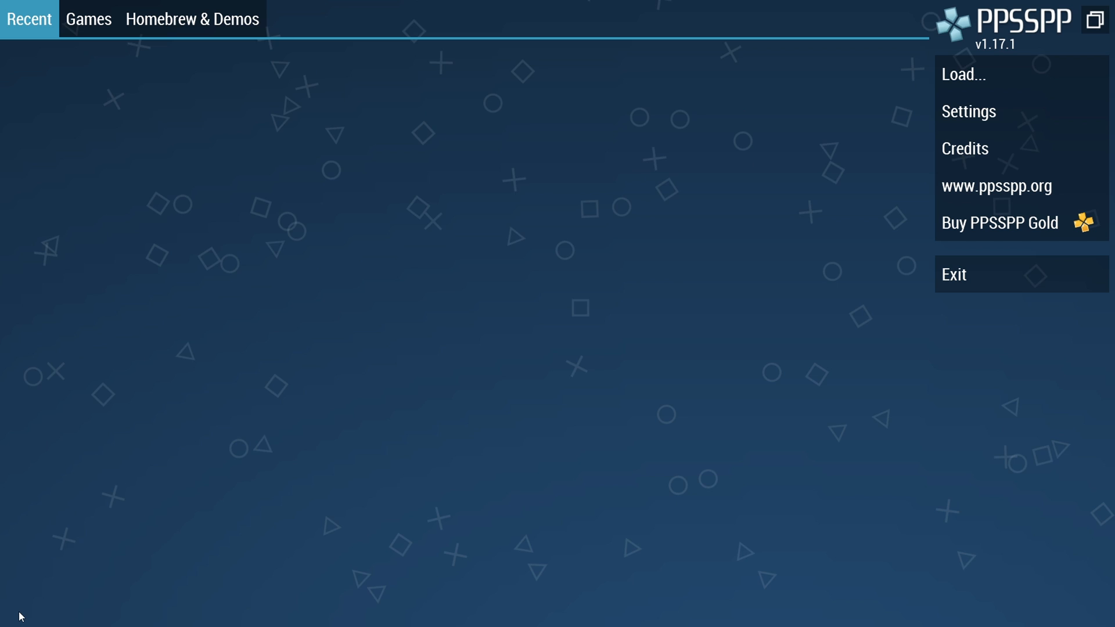
Step: Browse the Homebrew Store titles from Cave Story to rROOTAGE, then leave the store
click(181, 29)
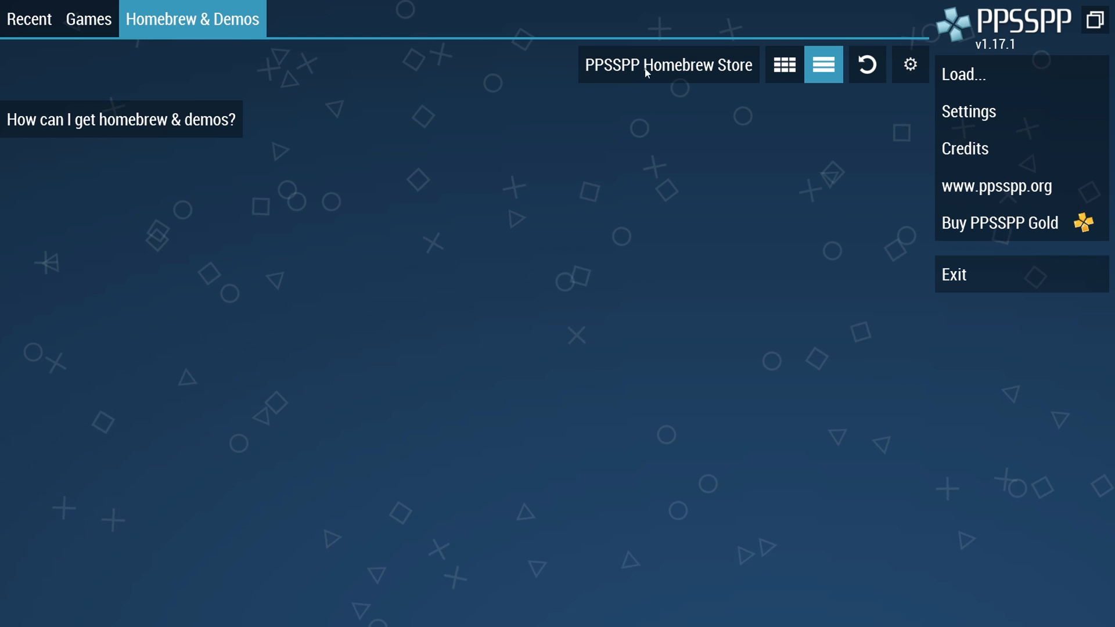
click(660, 73)
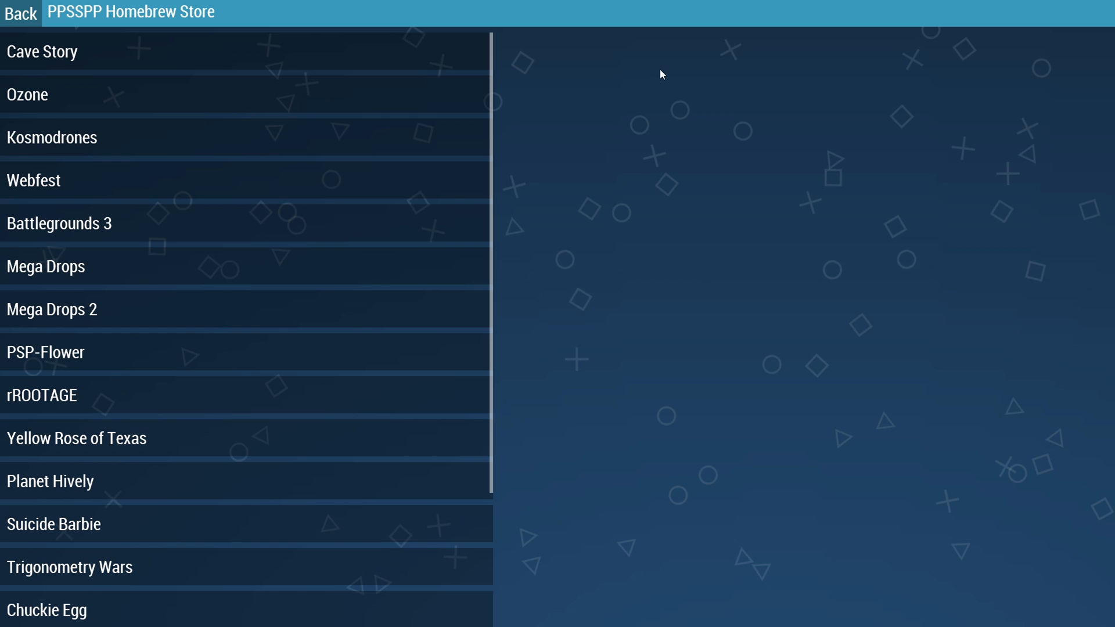
click(232, 51)
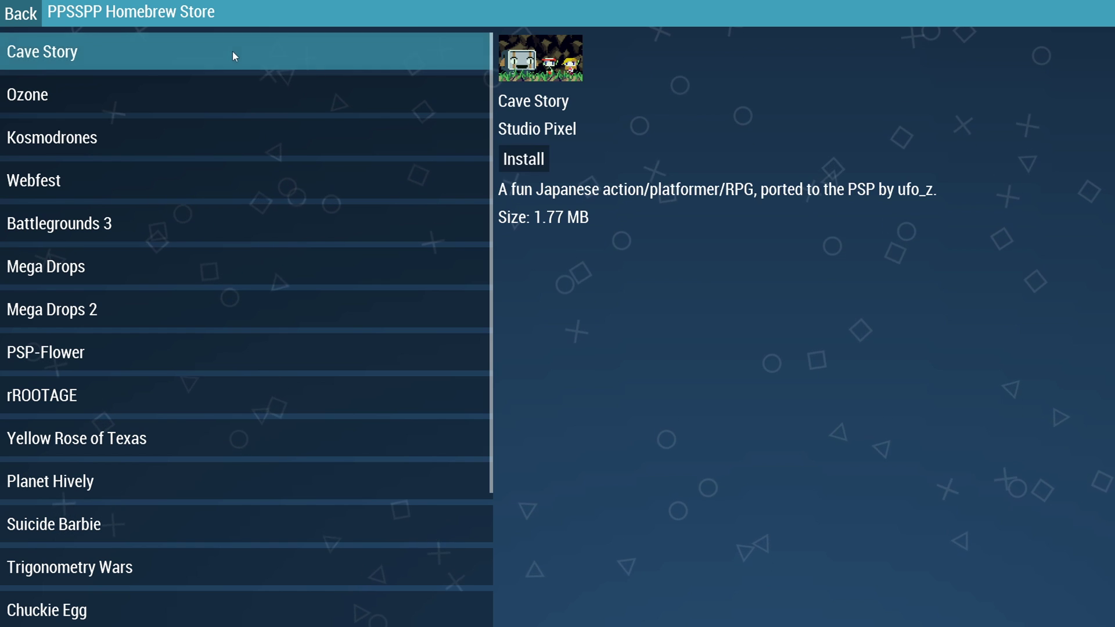
click(225, 88)
click(214, 136)
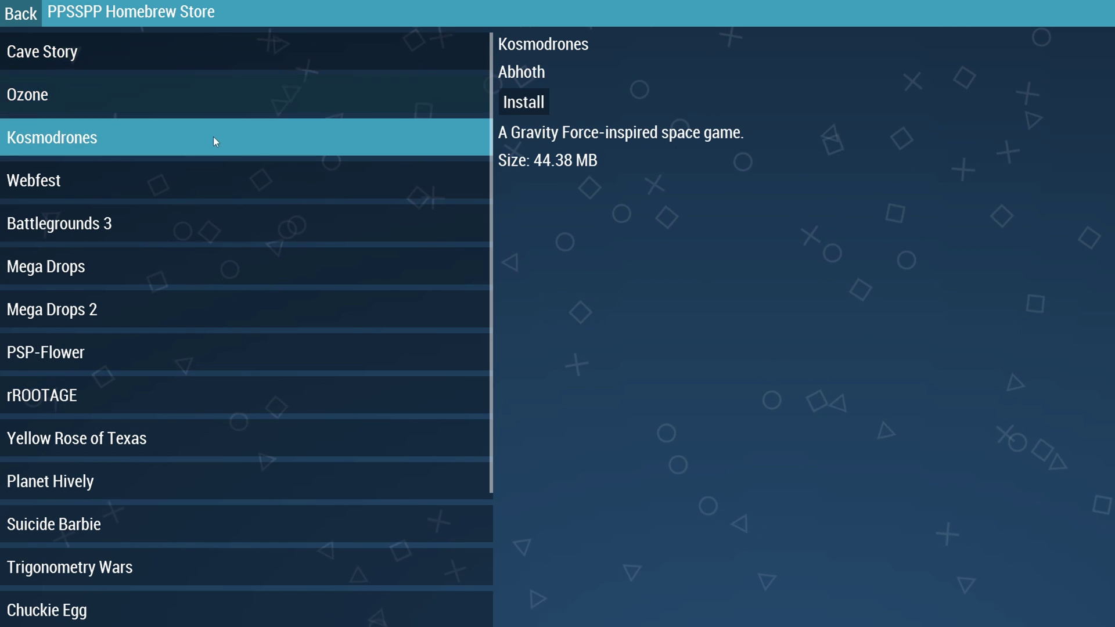
click(202, 187)
click(190, 228)
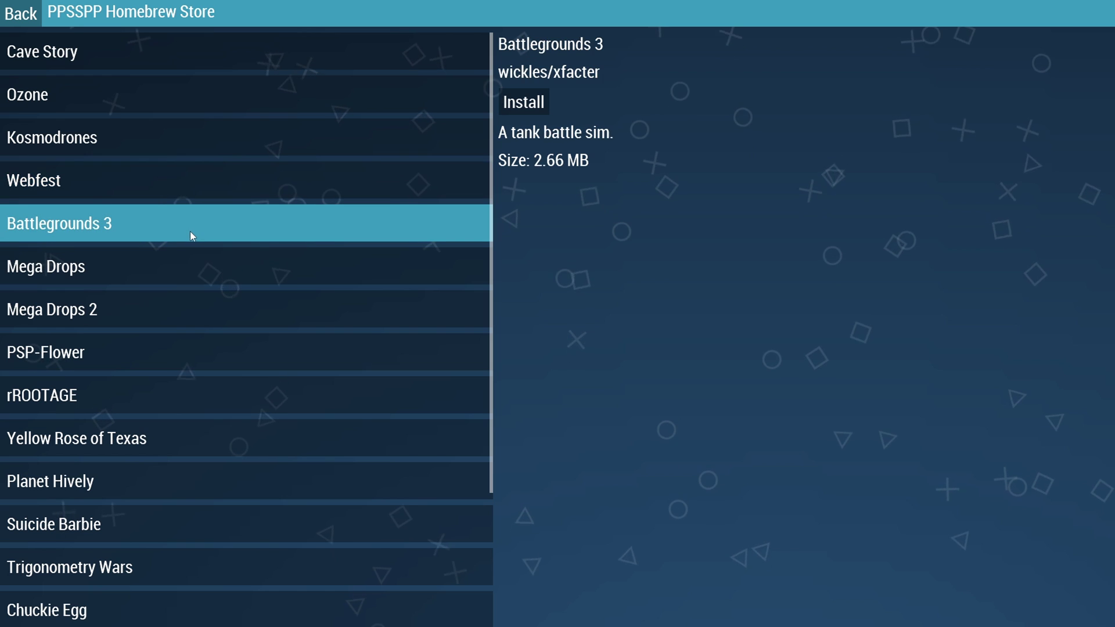
click(186, 264)
click(178, 305)
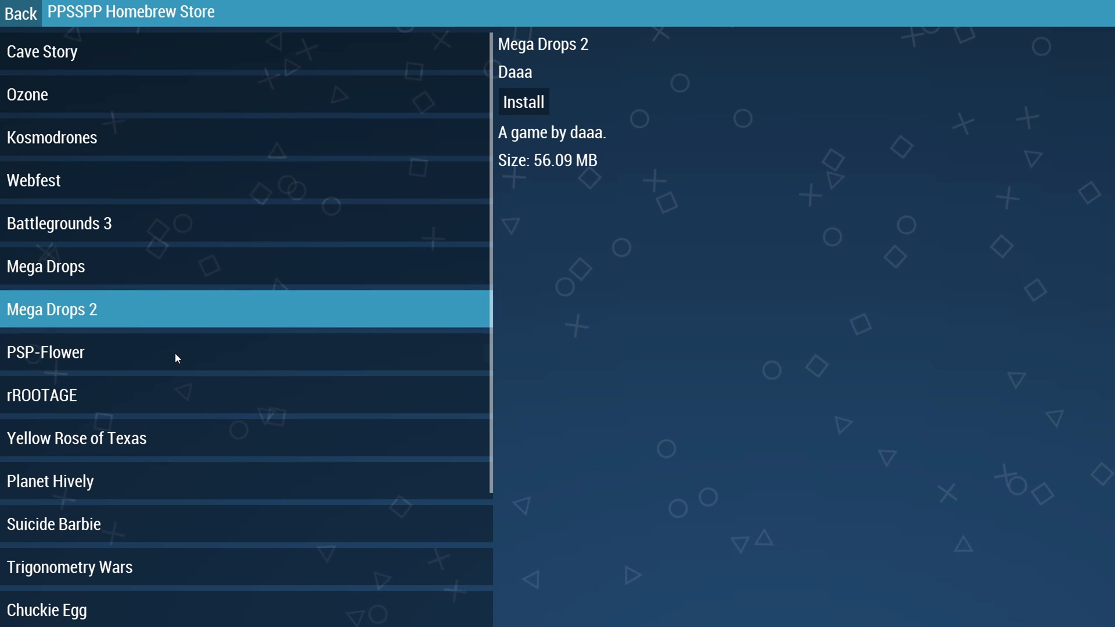
click(175, 352)
click(170, 397)
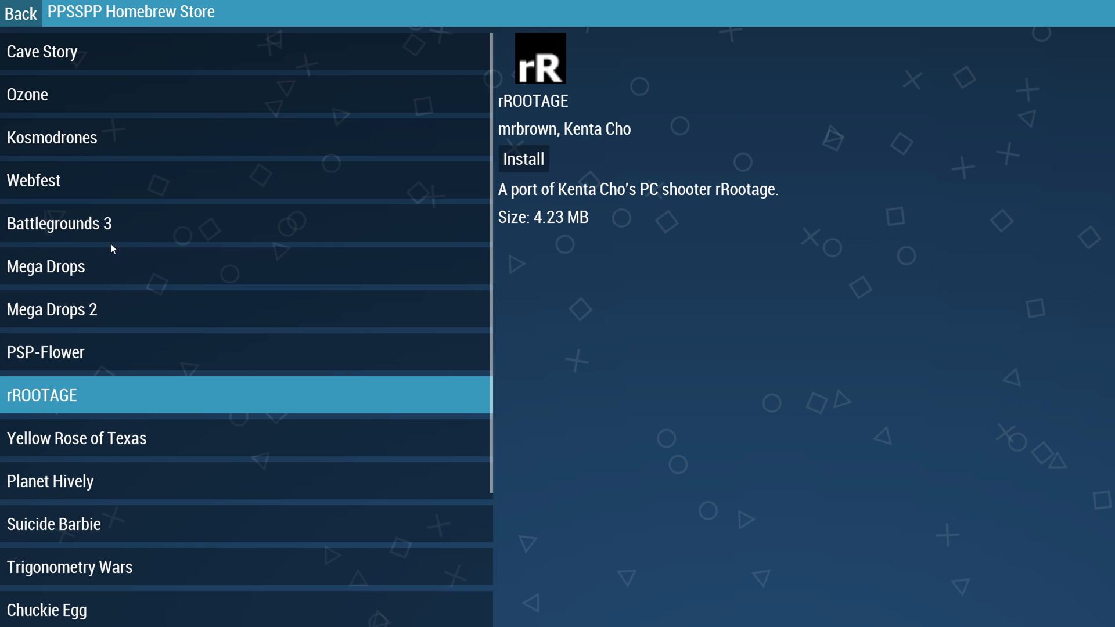
click(22, 30)
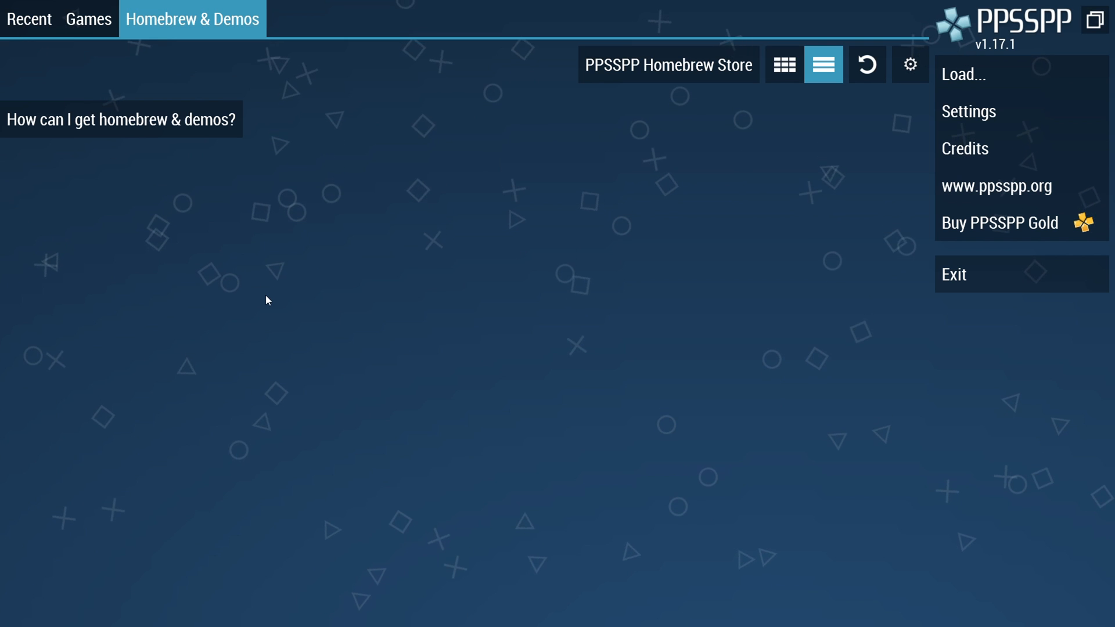
Step: In the Games tab, browse to the PPSSPP Games folder on the PHOTOS (I:) drive
click(89, 19)
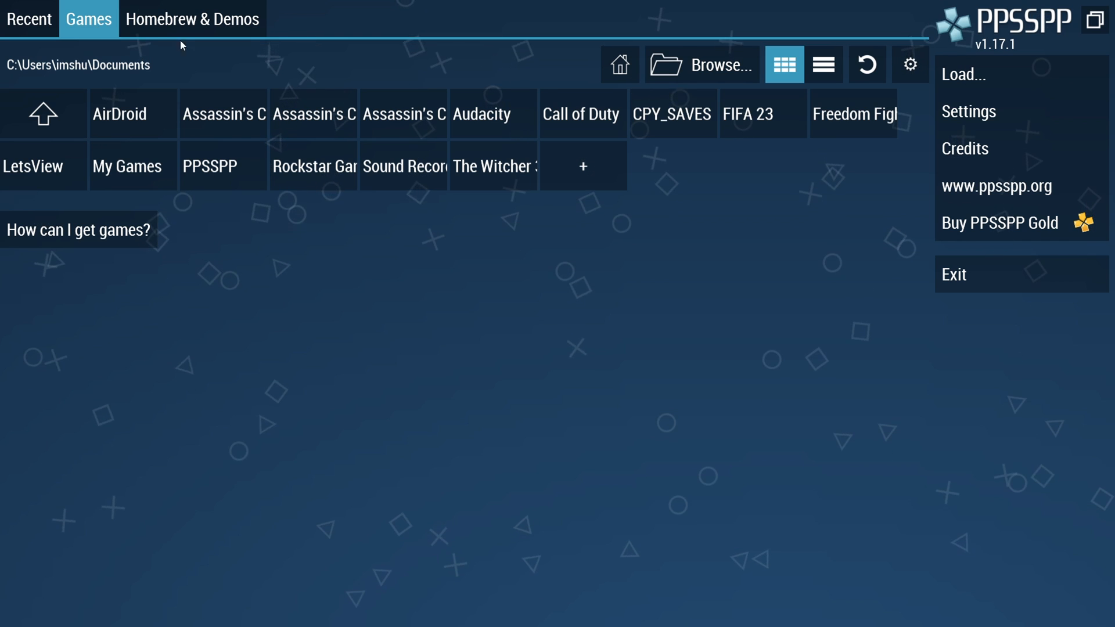
click(701, 64)
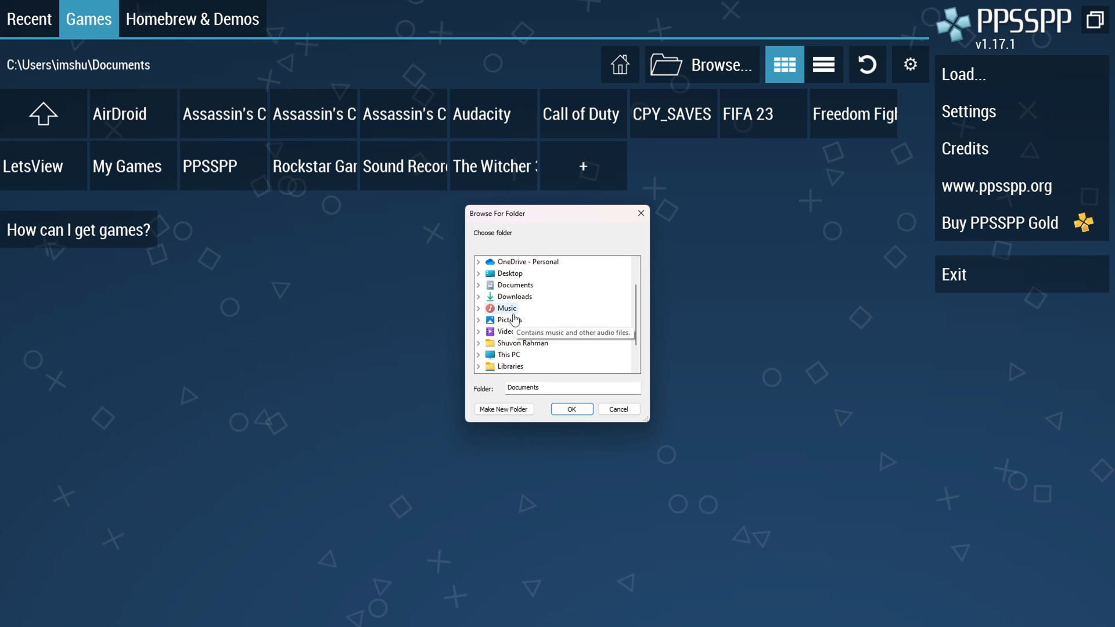
double_click(506, 320)
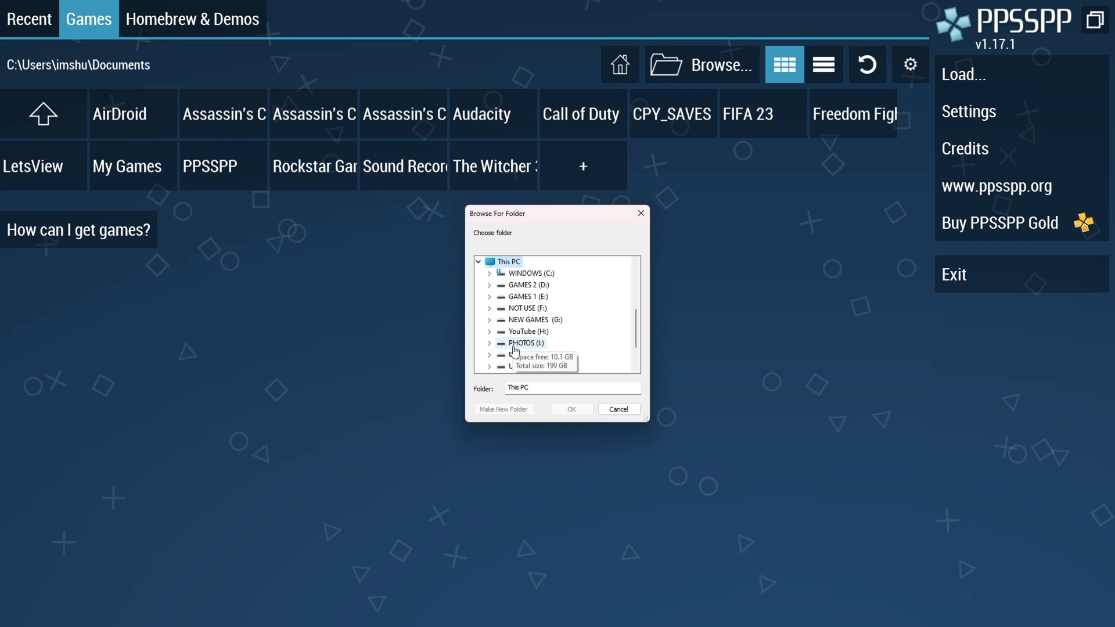
scroll(514, 347, down, 2)
click(531, 287)
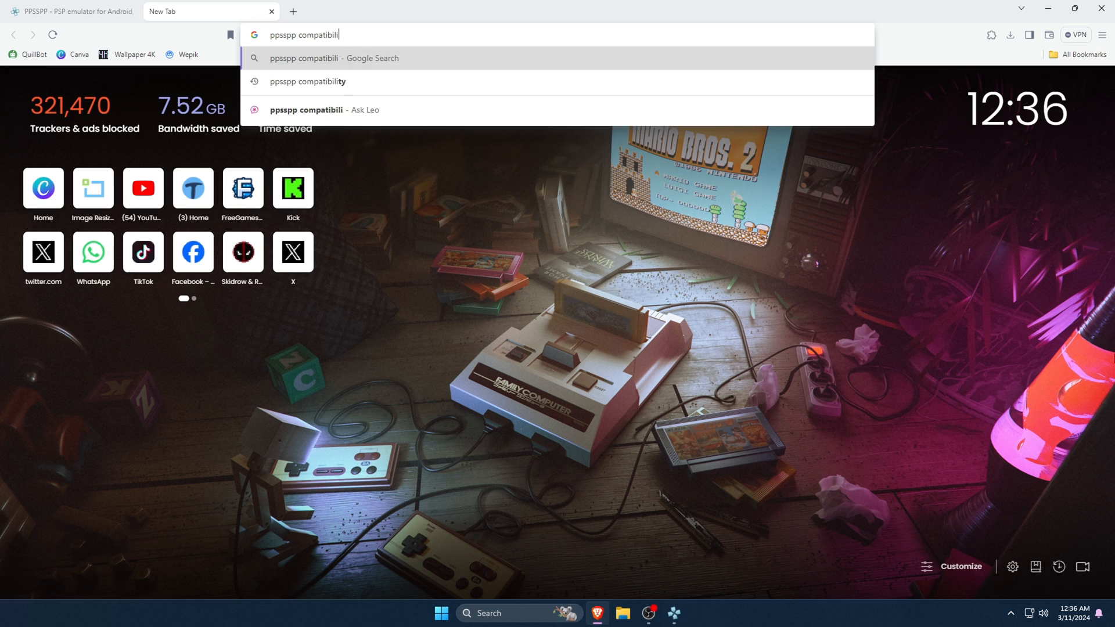
text(ty list)
Step: Search for the PPSSPP compatibility list and open the forums.ppsspp.org thread
key(Return)
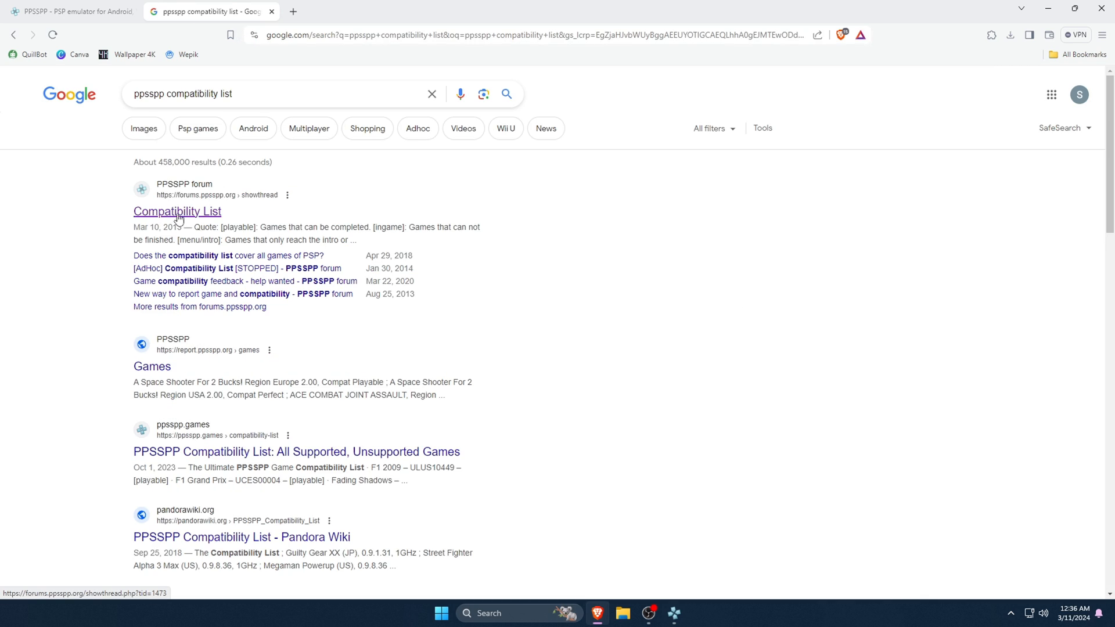
click(177, 214)
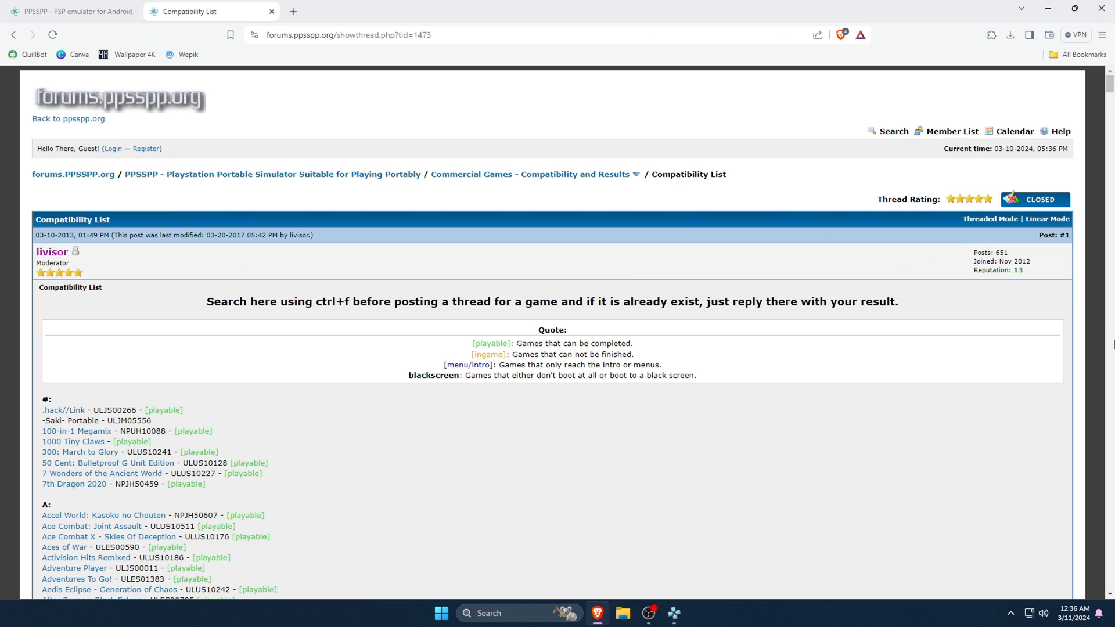
scroll(558, 349, down, 3)
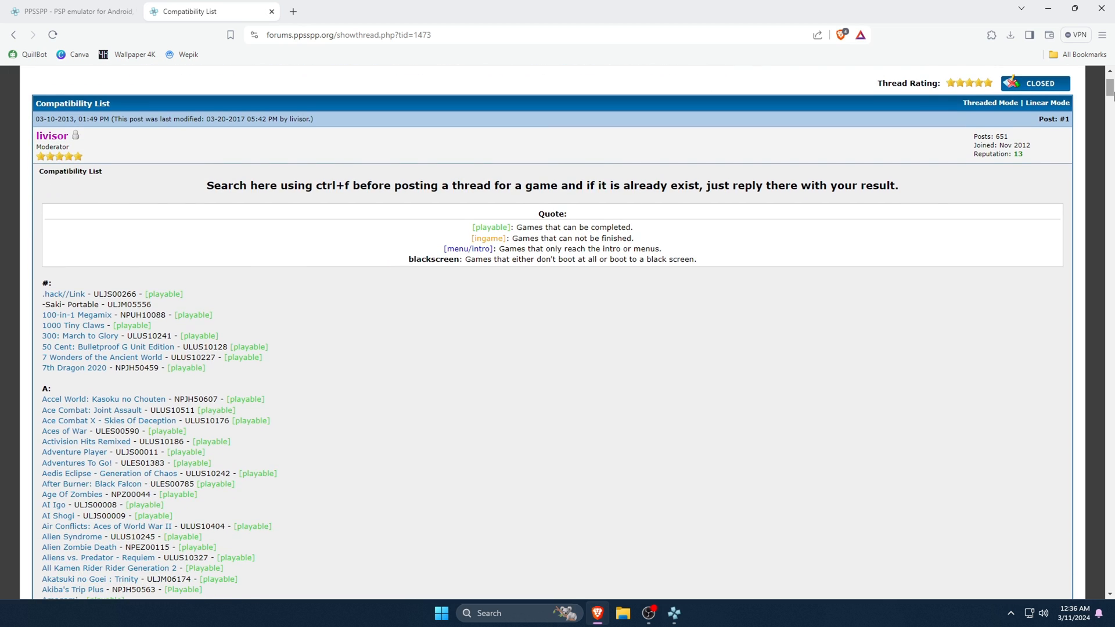
scroll(558, 349, down, 3)
scroll(558, 348, down, 3)
scroll(557, 348, down, 2)
scroll(558, 349, down, 3)
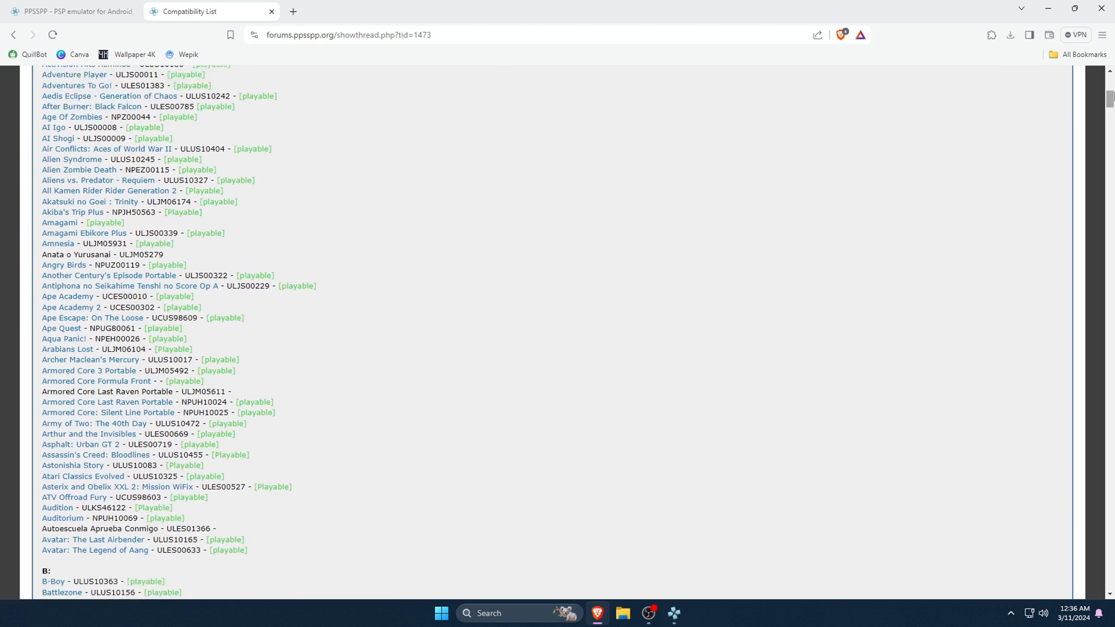
scroll(558, 349, down, 3)
scroll(557, 349, down, 3)
scroll(558, 348, down, 2)
scroll(557, 348, down, 3)
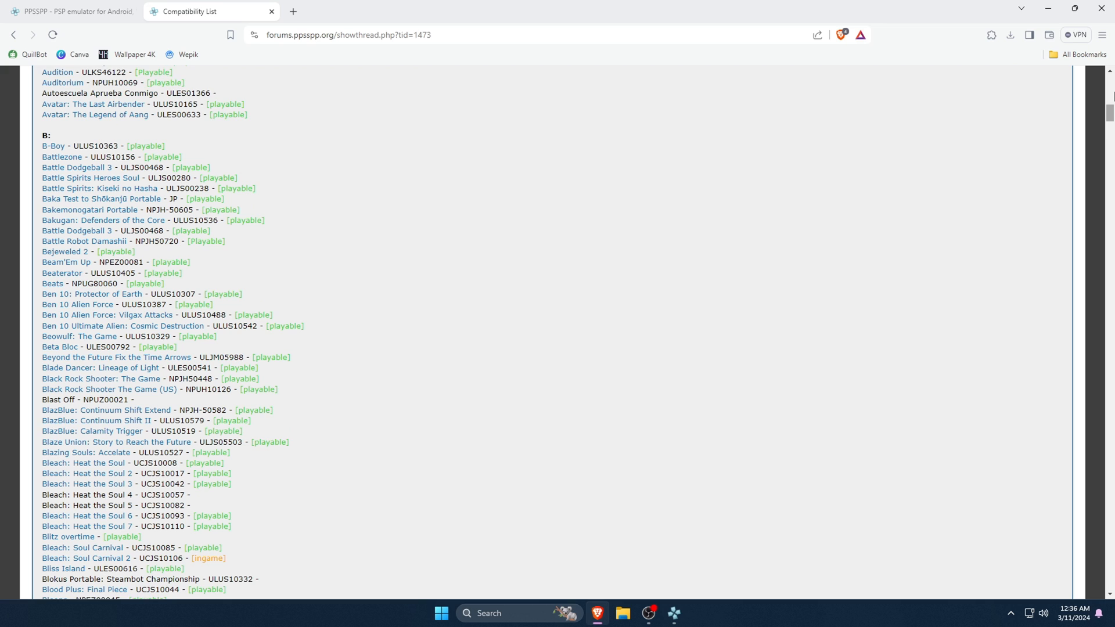
scroll(558, 349, down, 3)
scroll(558, 350, down, 2)
scroll(558, 348, down, 2)
scroll(557, 349, down, 3)
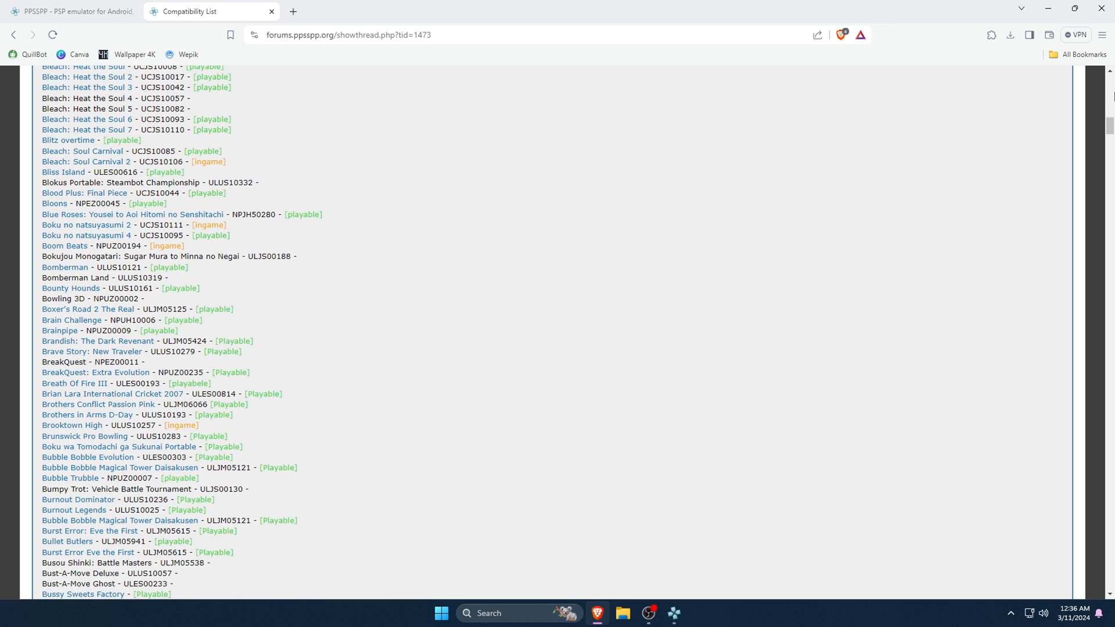
scroll(558, 349, down, 3)
scroll(557, 349, down, 3)
scroll(557, 349, down, 2)
scroll(557, 349, down, 3)
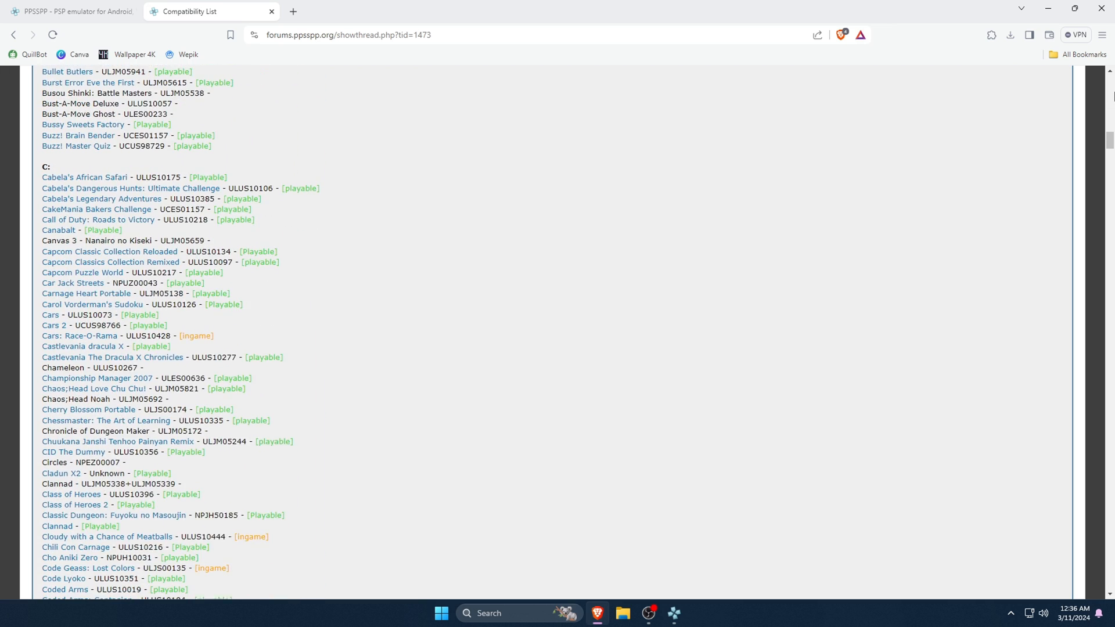
scroll(557, 349, down, 3)
scroll(1112, 94, down, 2)
scroll(1111, 95, down, 2)
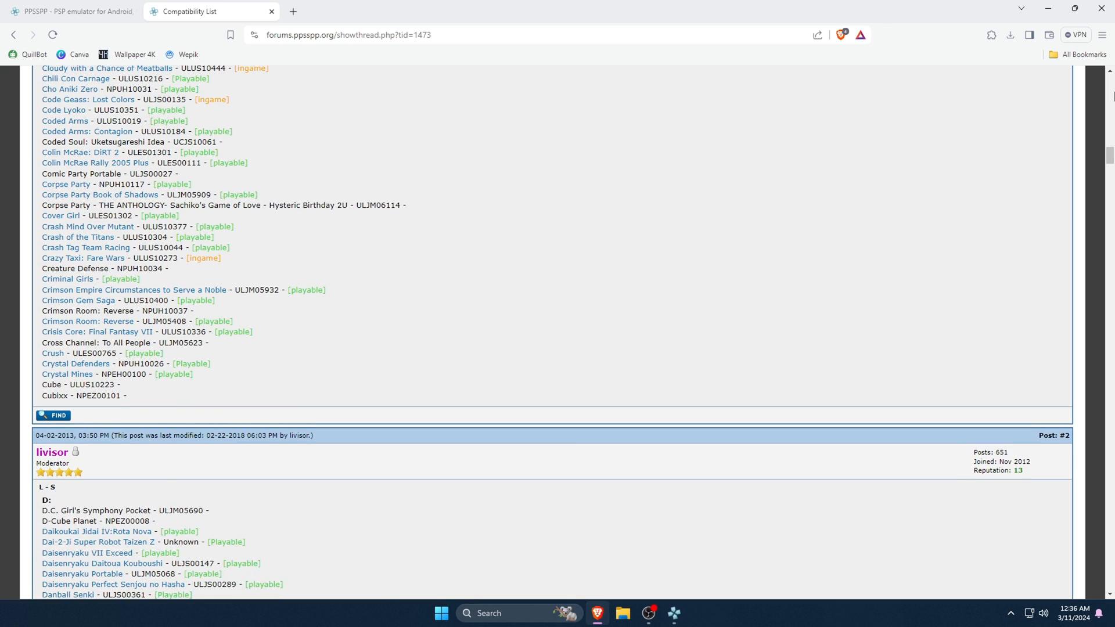
scroll(1111, 94, down, 2)
scroll(1113, 94, down, 2)
scroll(1112, 94, down, 2)
scroll(1111, 94, down, 2)
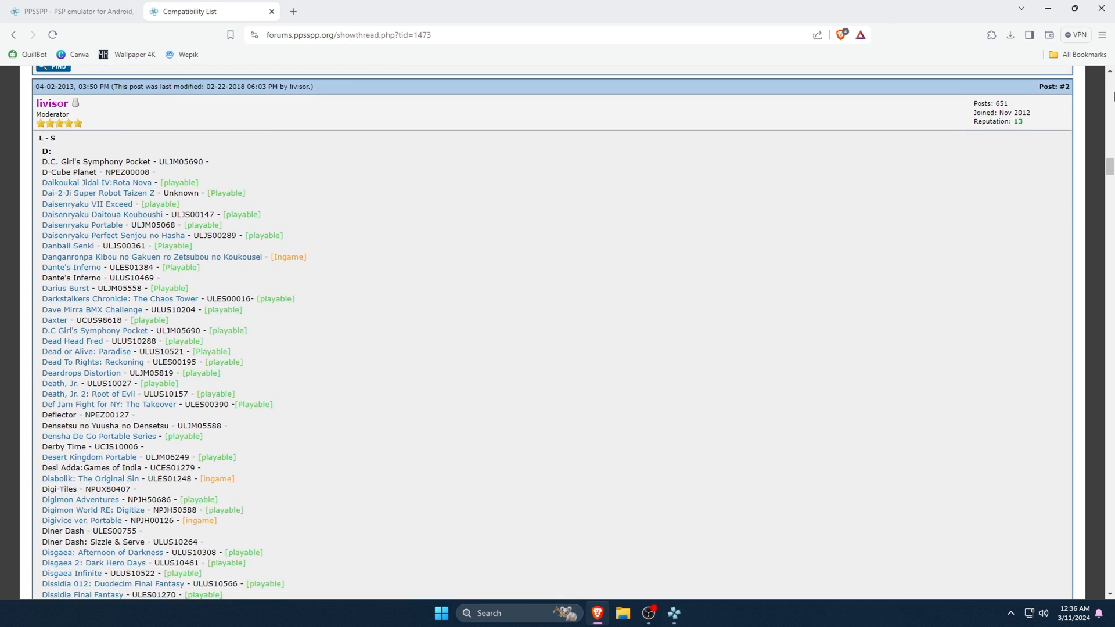
scroll(1112, 94, down, 1)
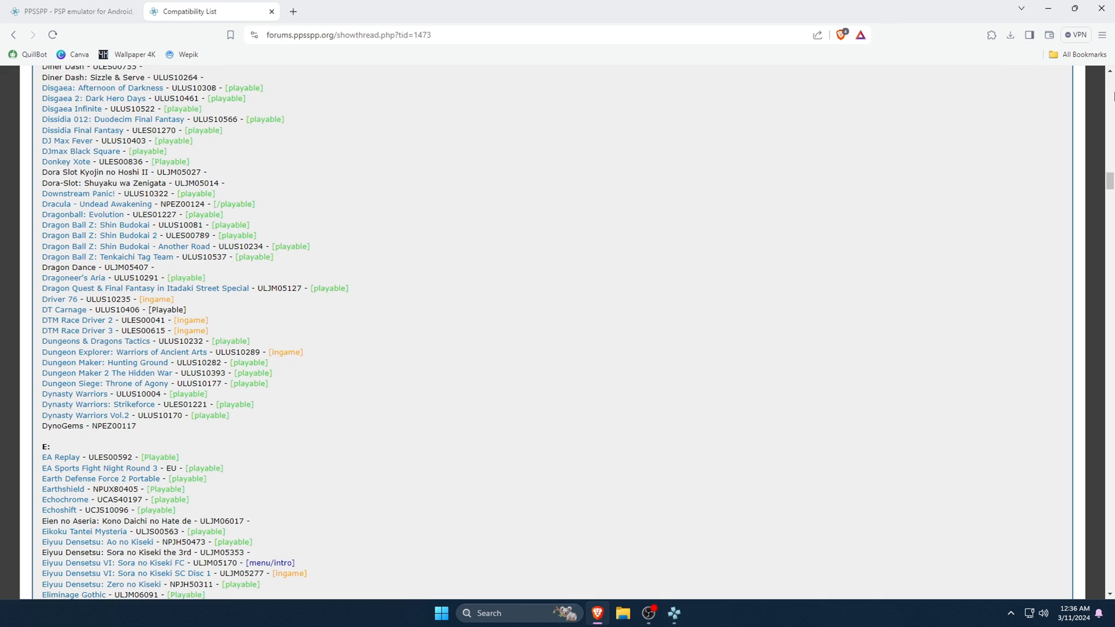
scroll(1112, 94, down, 2)
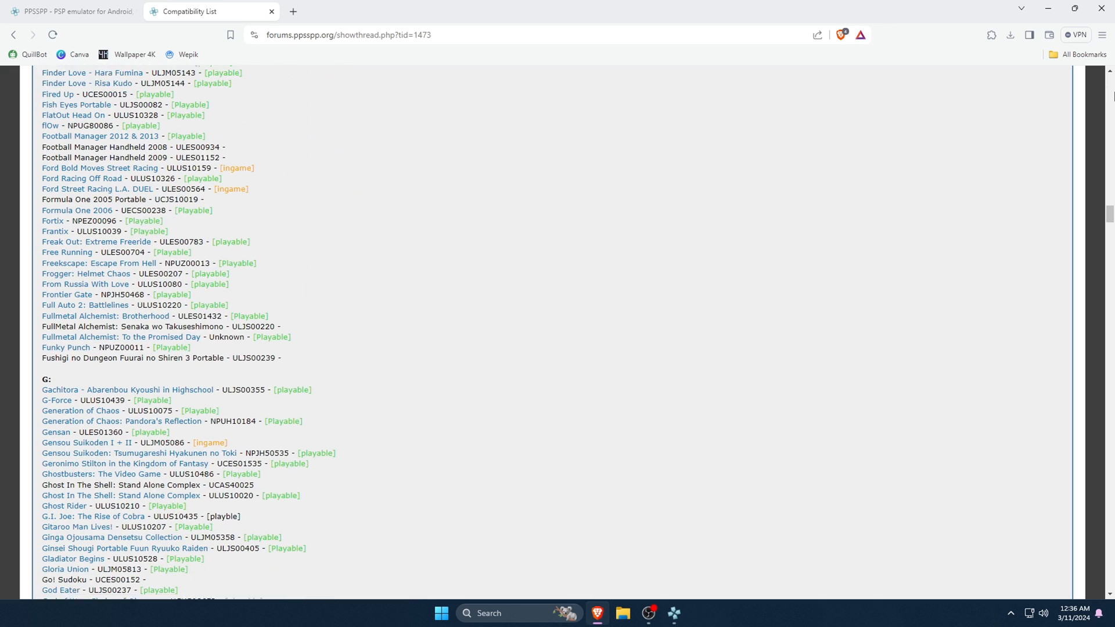
scroll(1112, 95, down, 2)
scroll(1112, 95, down, 1)
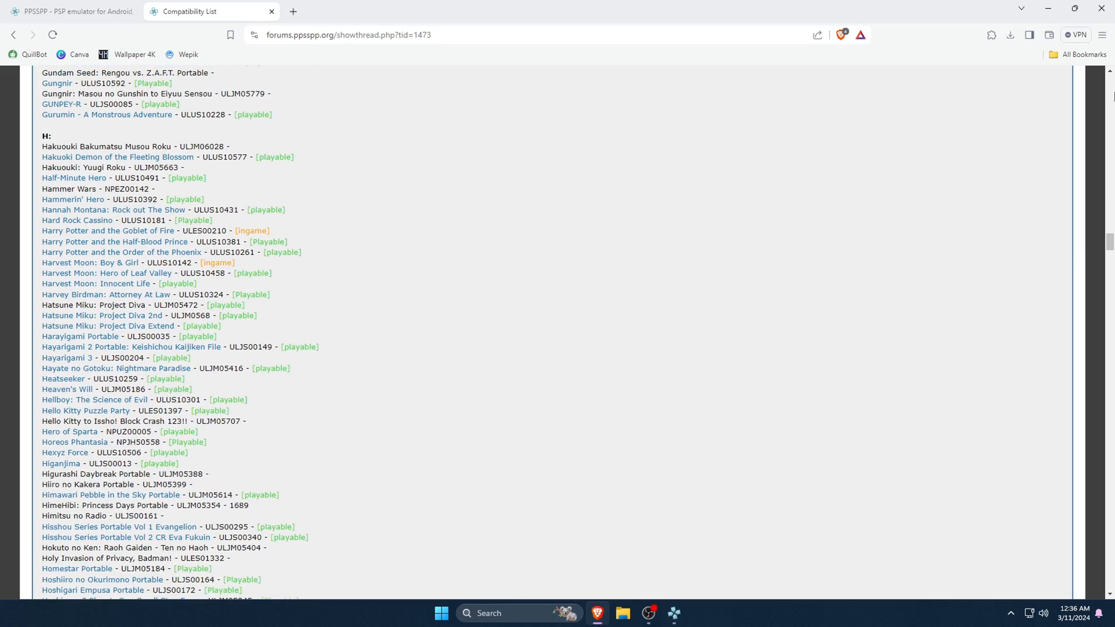
scroll(1112, 94, up, 1)
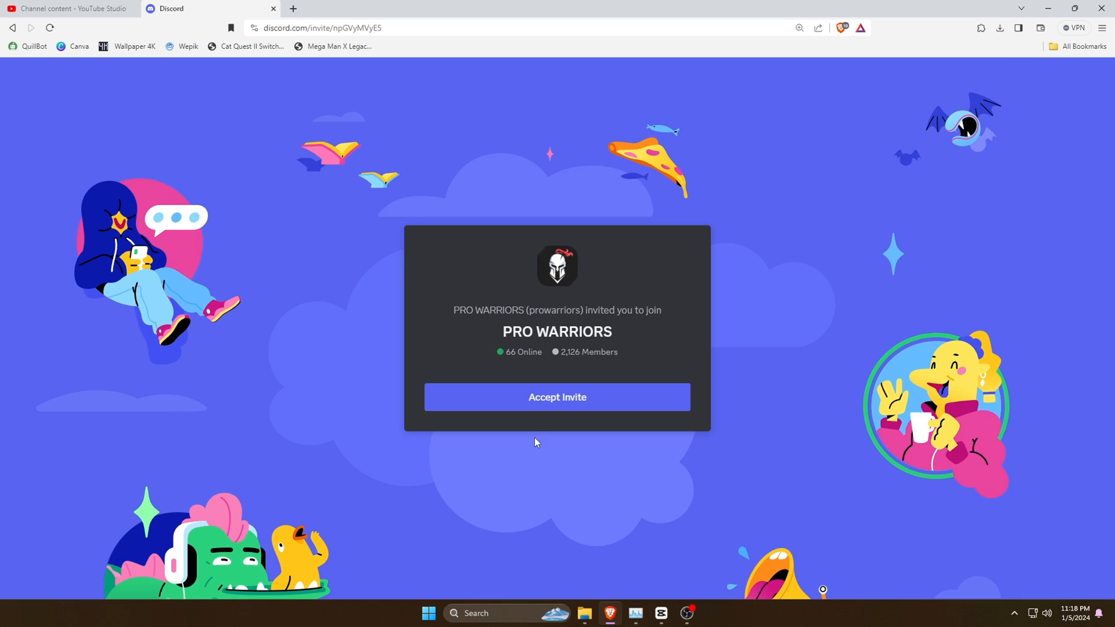
click(551, 397)
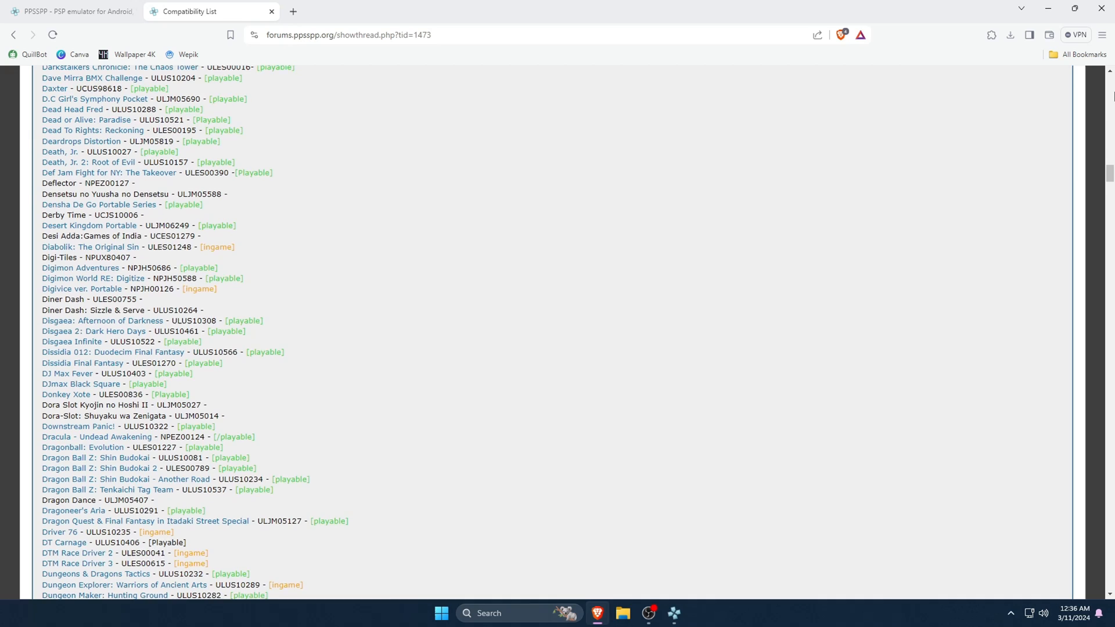
scroll(558, 314, up, 3)
scroll(558, 314, up, 3)
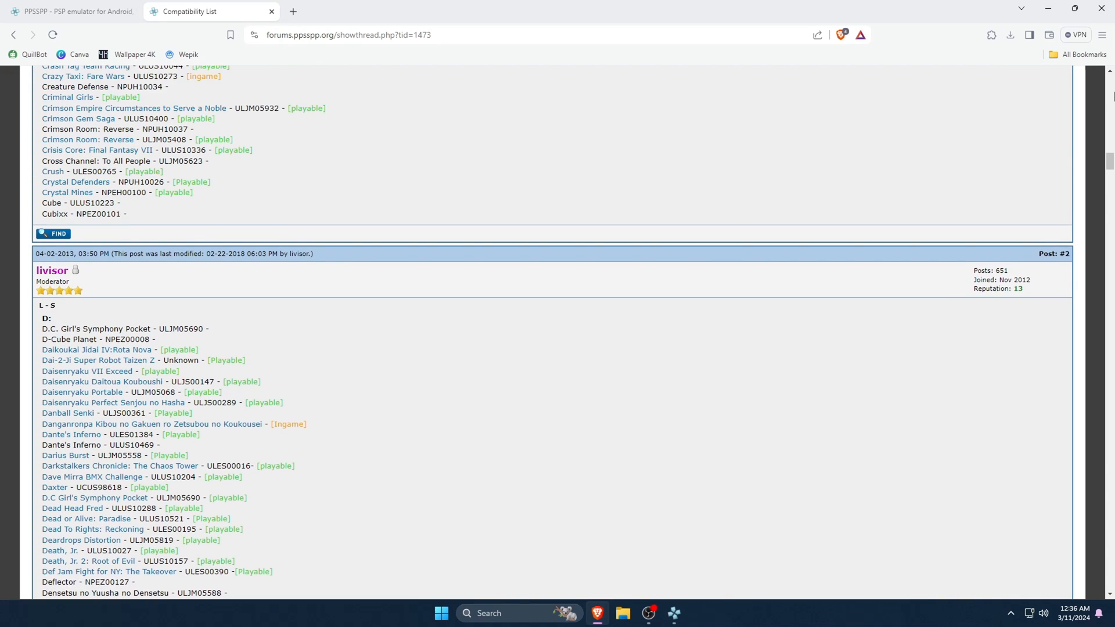
scroll(557, 315, up, 3)
scroll(558, 313, up, 3)
scroll(558, 314, up, 3)
scroll(558, 314, up, 3)
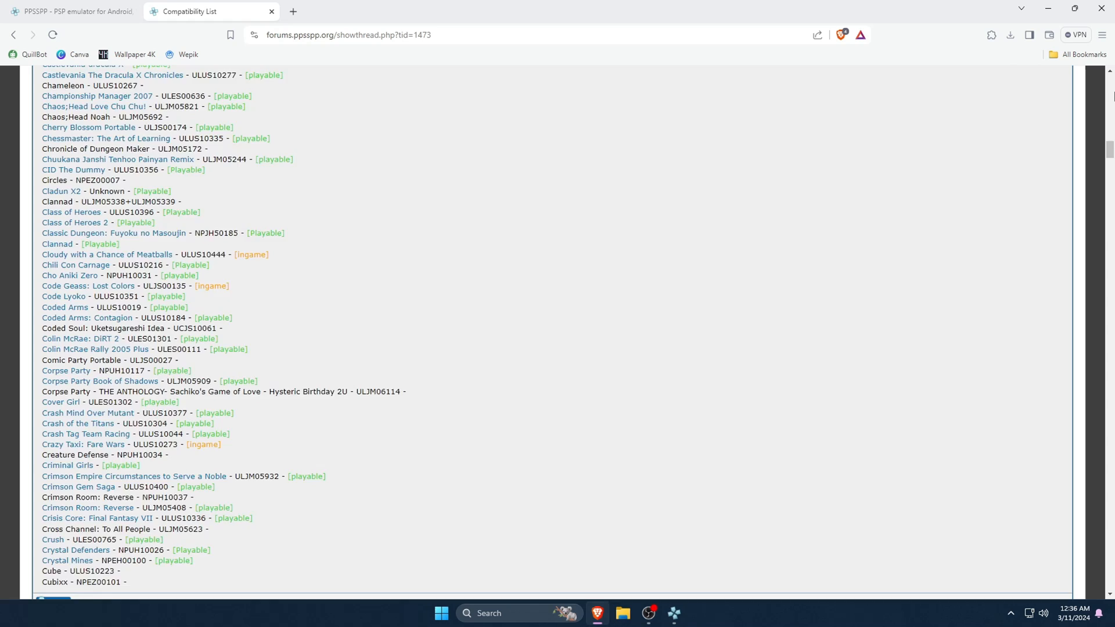
scroll(558, 314, up, 3)
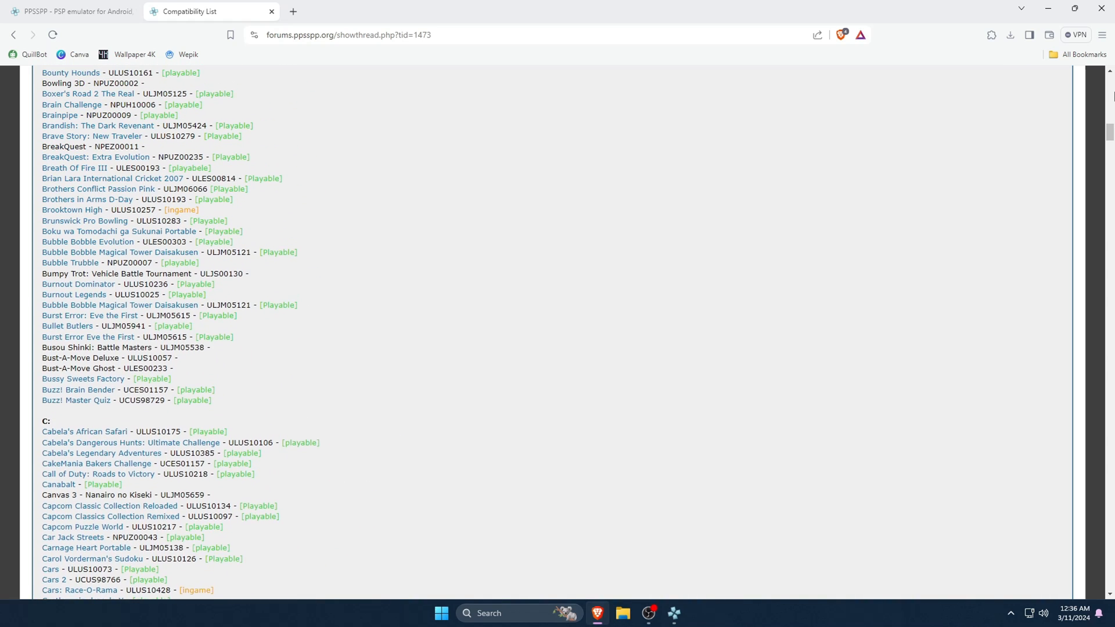
scroll(558, 314, up, 3)
scroll(558, 314, up, 3)
scroll(557, 314, up, 3)
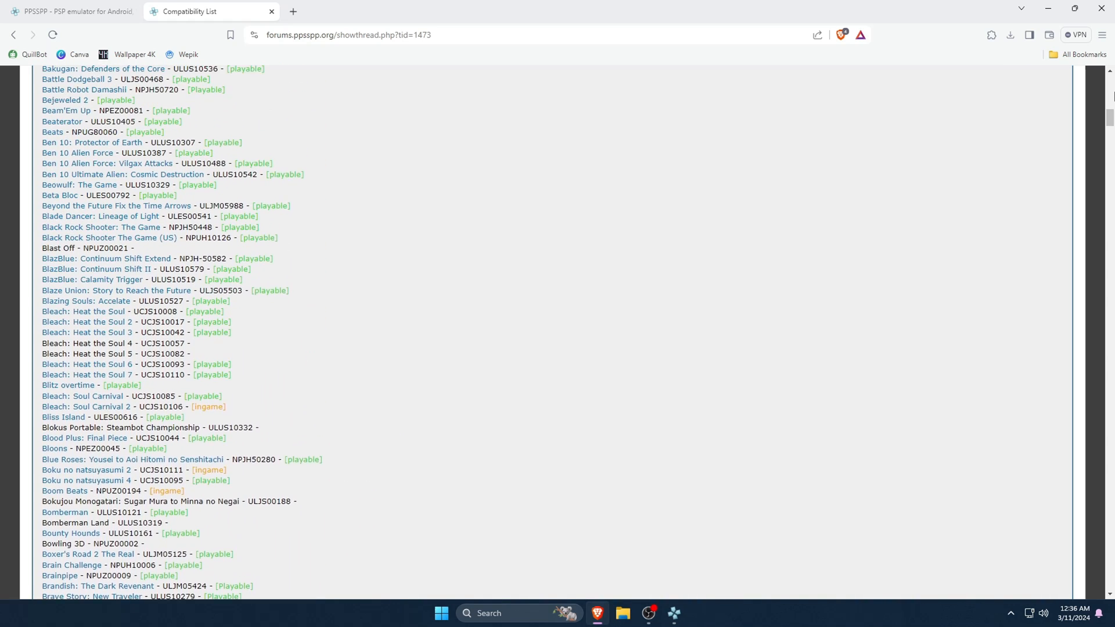
scroll(558, 313, up, 3)
scroll(557, 314, up, 2)
scroll(558, 314, up, 3)
scroll(558, 314, up, 3)
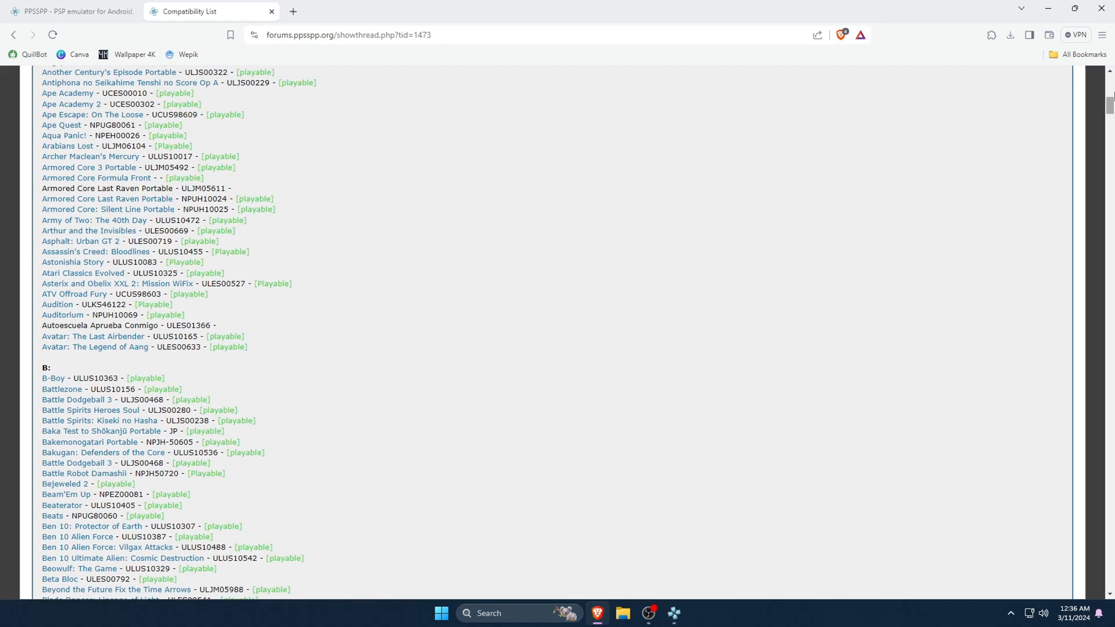
scroll(558, 313, up, 3)
scroll(558, 314, up, 2)
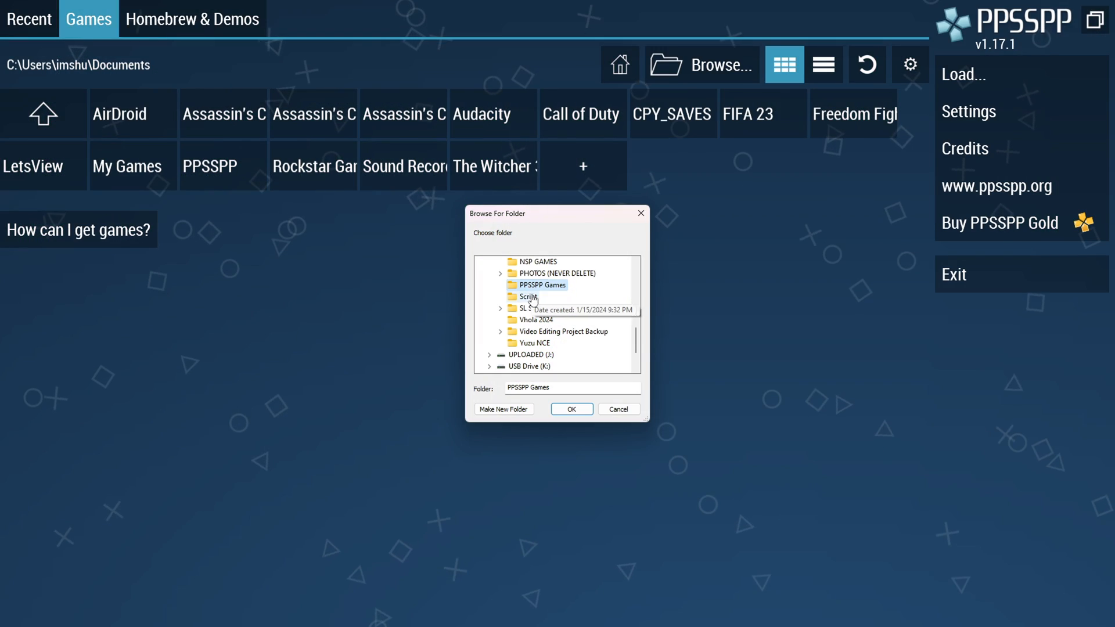
Step: Confirm PPSSPP Games on drive I: as the games folder, loading the cover grid
click(571, 411)
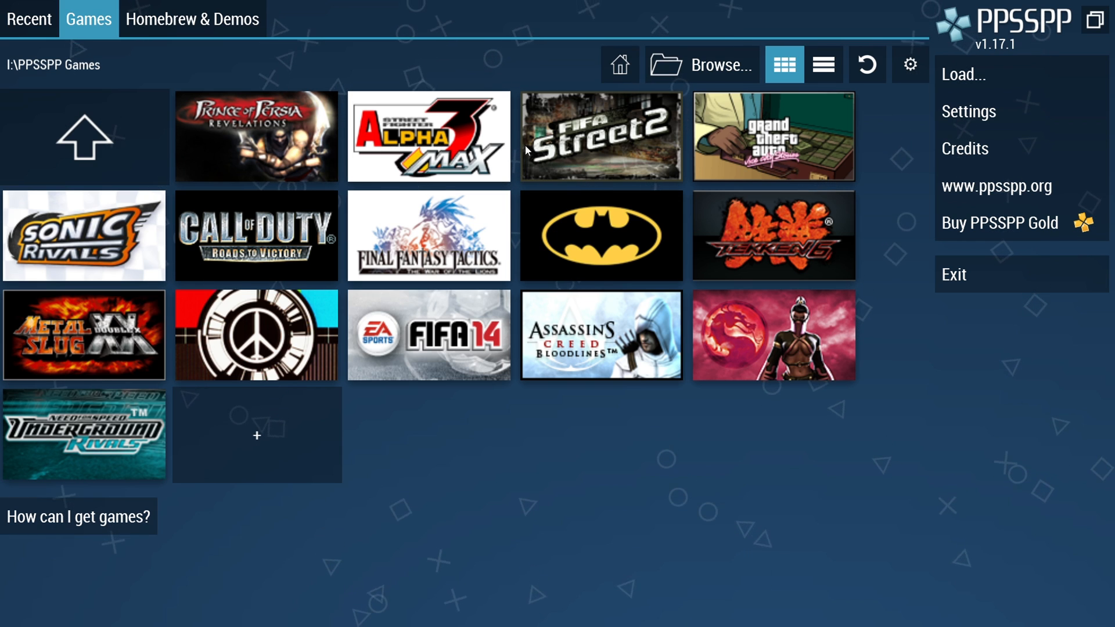
Step: Launch Tekken 6 from the Games grid
click(757, 247)
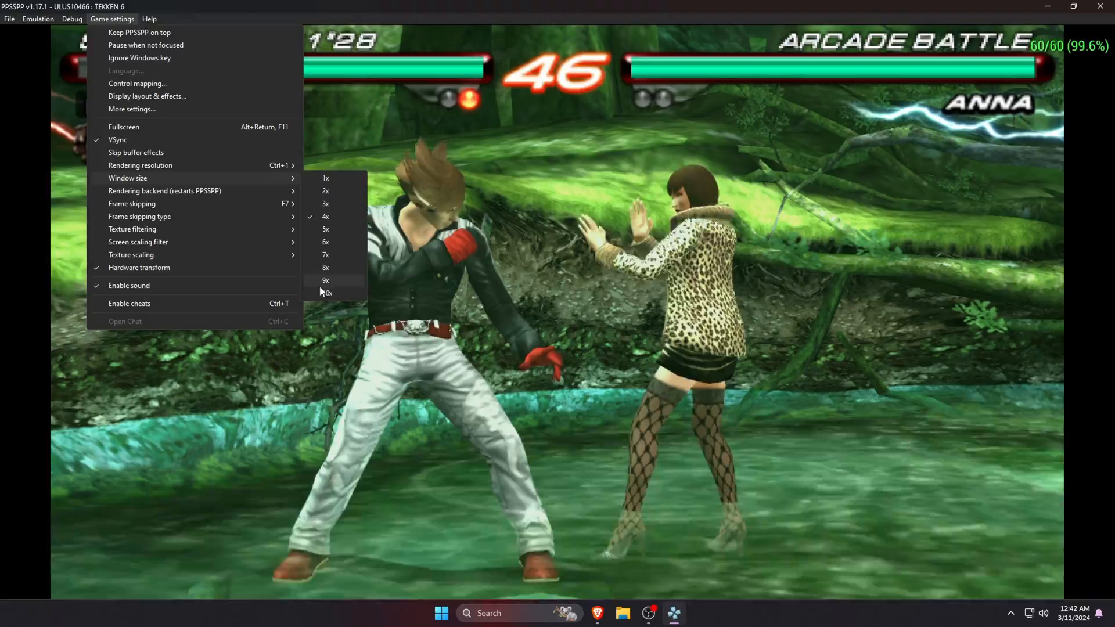
Step: Close the Game settings menu with Esc and resume the Tekken 6 round against Anna
key(Escape)
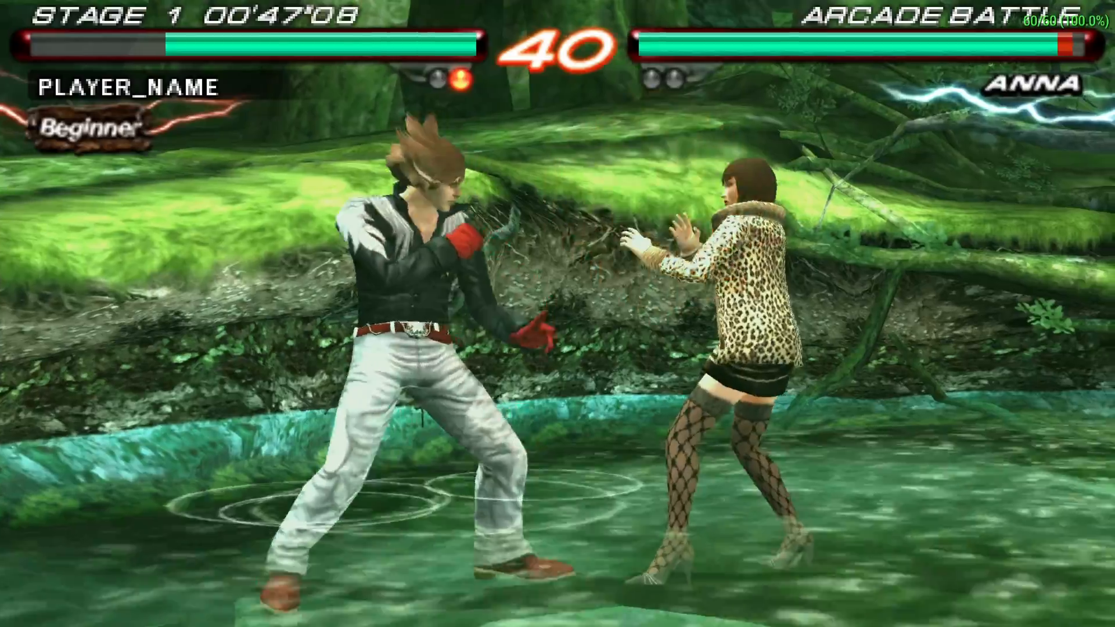